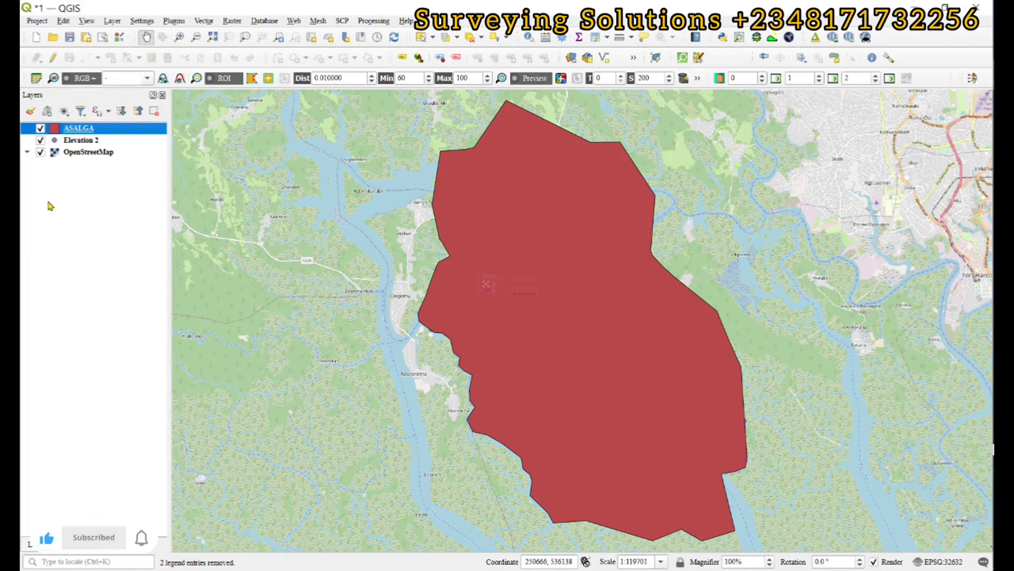
Change the ASALGA symbol layer to Outline: Simple Line with a 0.5 stroke width.
{"action": "double_click", "coordinate": [58, 129]}
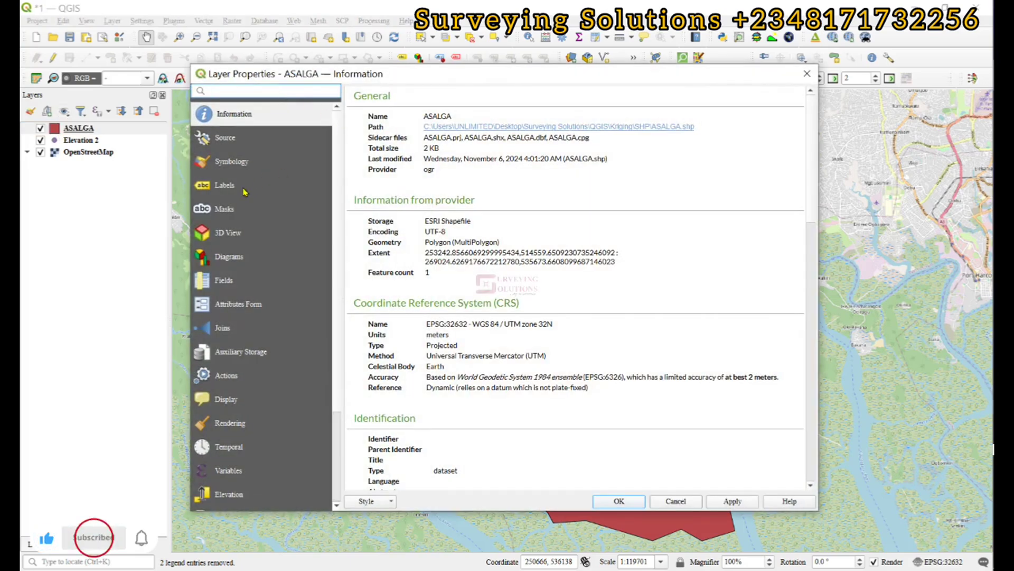
{"action": "left_click", "coordinate": [226, 162]}
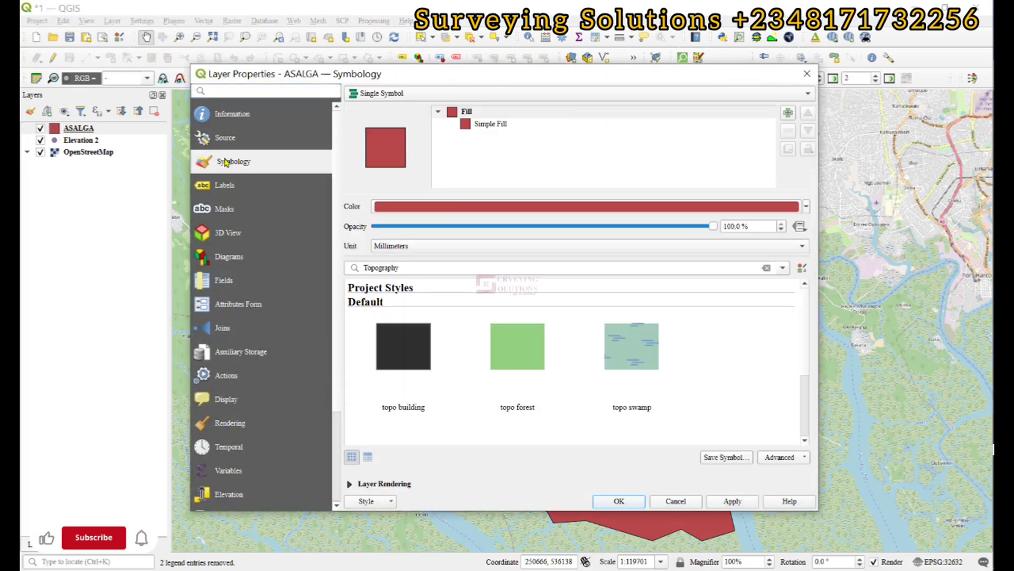
{"action": "left_click", "coordinate": [501, 123]}
{"action": "left_click", "coordinate": [423, 206]}
{"action": "left_click", "coordinate": [421, 300]}
{"action": "left_click_drag", "start_coordinate": [437, 249], "coordinate": [298, 247]}
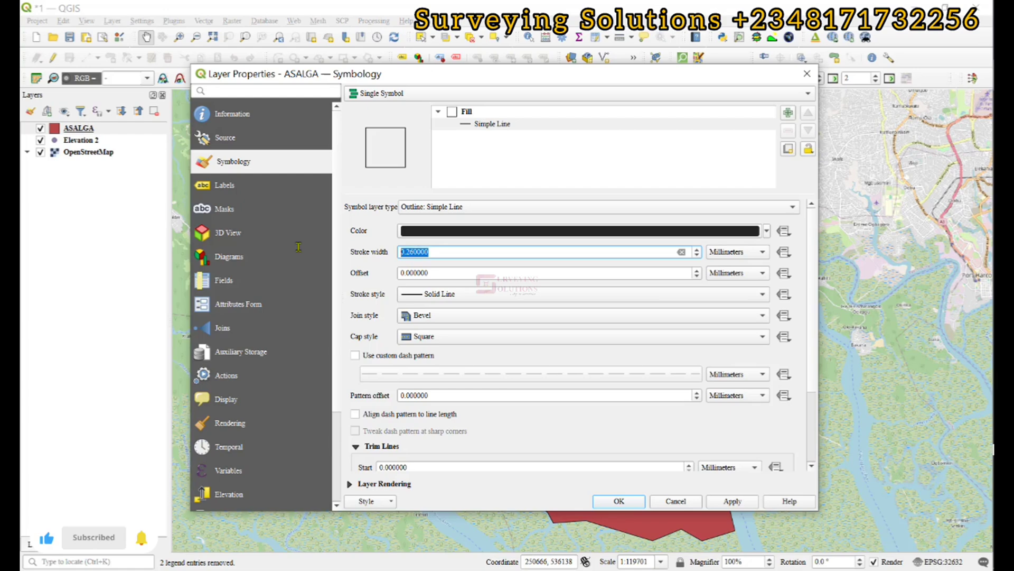
{"action": "type", "text": ".5"}
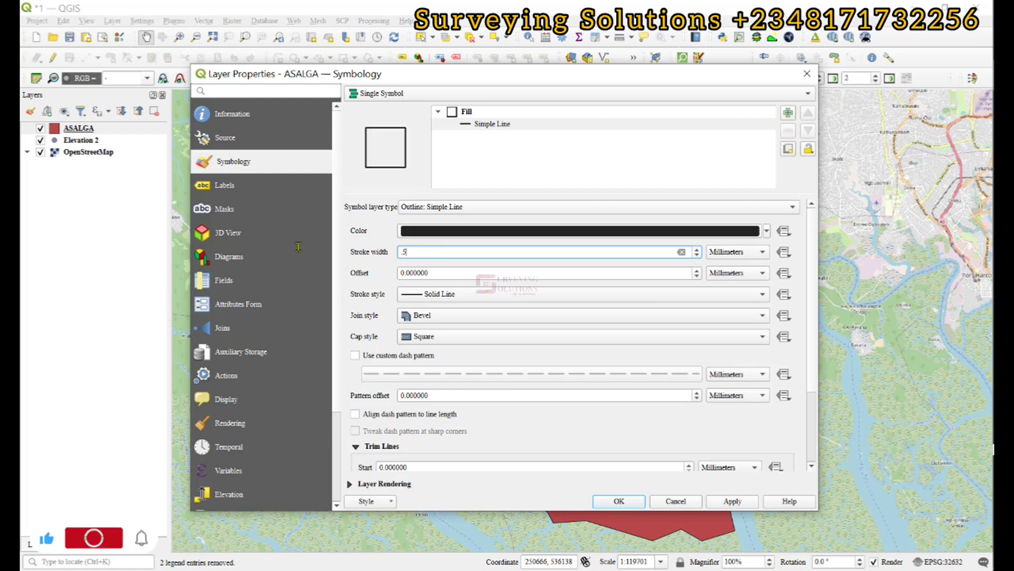
{"action": "left_click", "coordinate": [613, 501]}
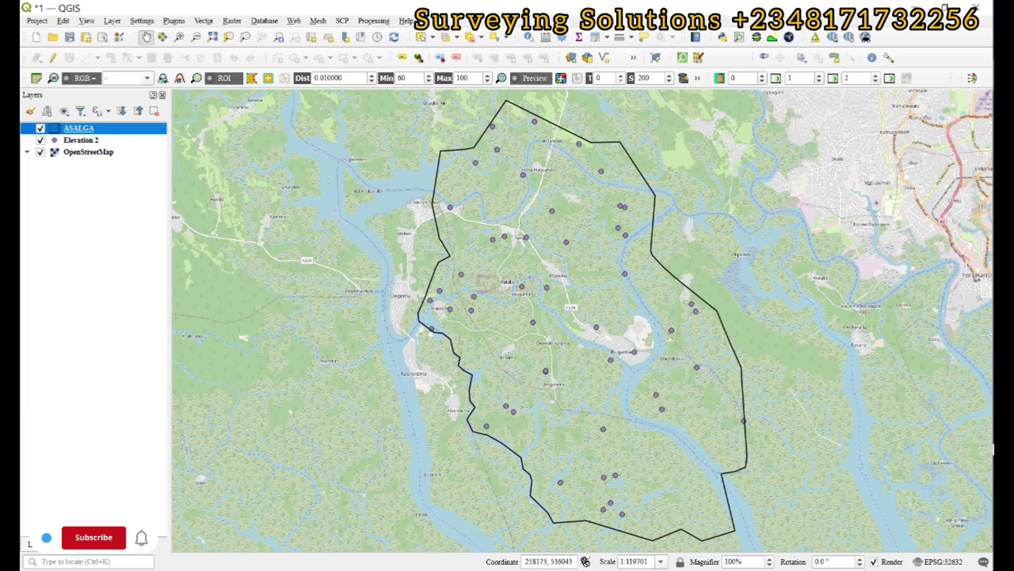
{"action": "left_click", "coordinate": [173, 23]}
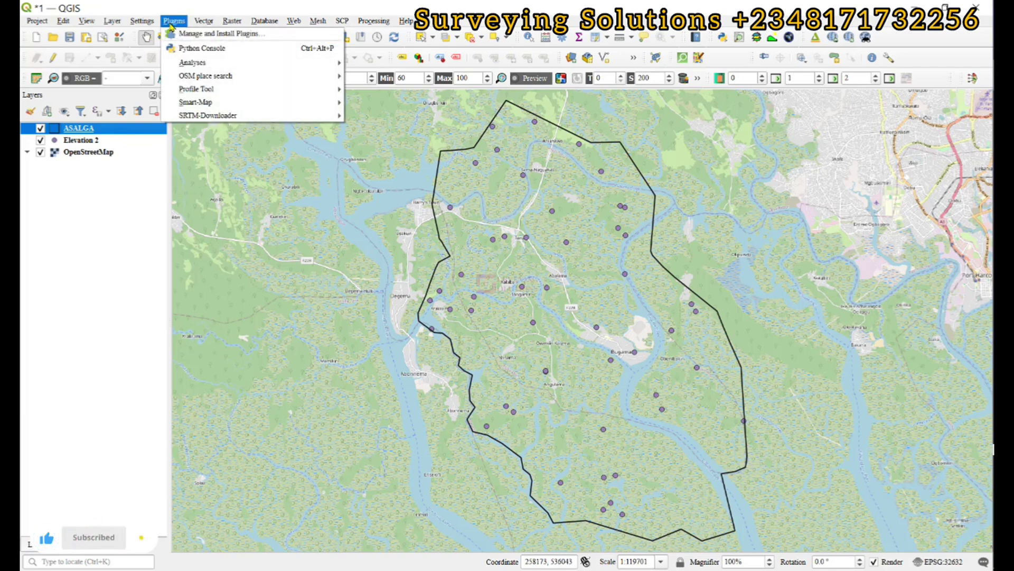
{"action": "left_click", "coordinate": [200, 33]}
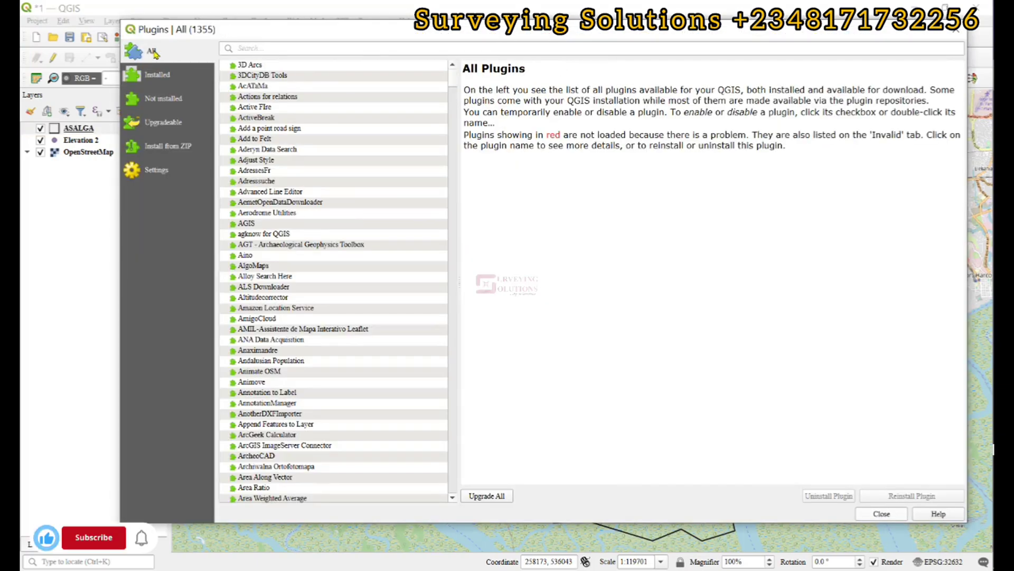
{"action": "left_click", "coordinate": [255, 48]}
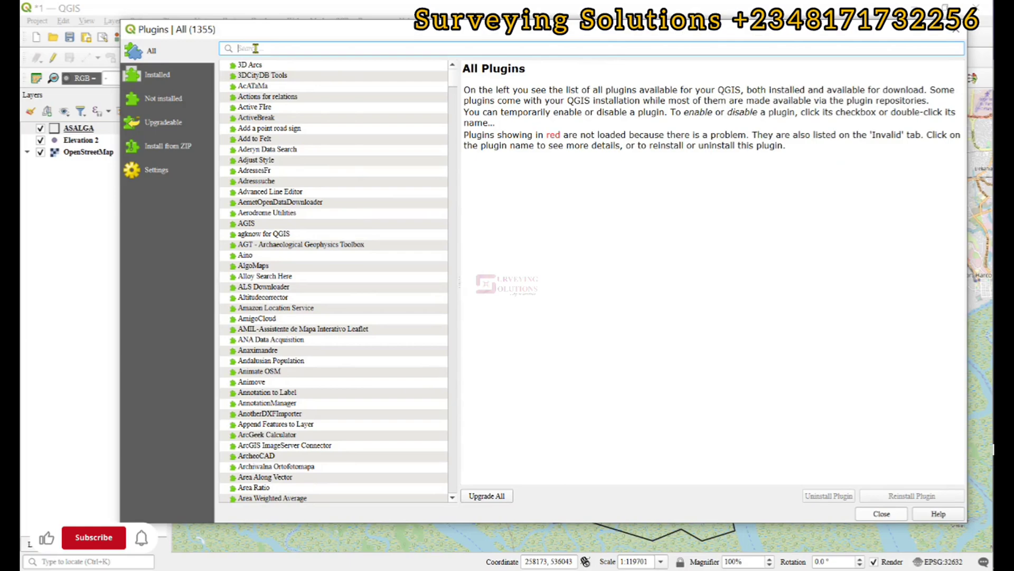
{"action": "type", "text": "smart"}
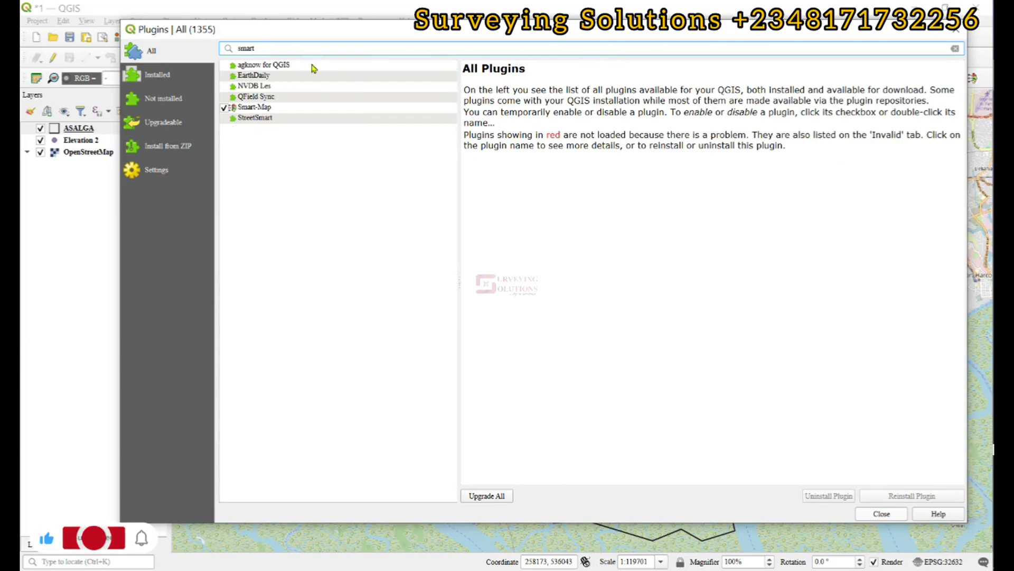
{"action": "left_click", "coordinate": [266, 107]}
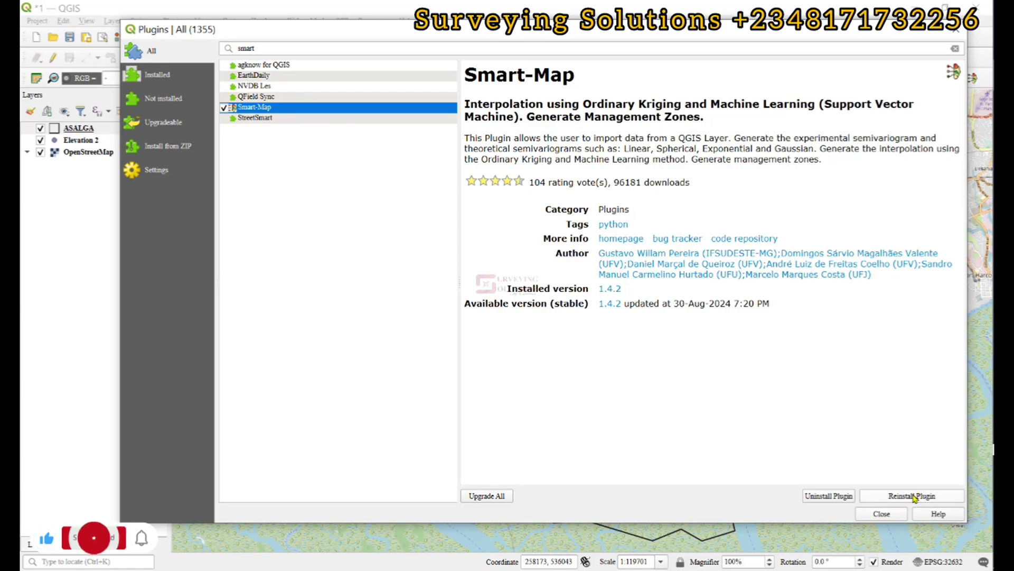
{"action": "left_click", "coordinate": [878, 514]}
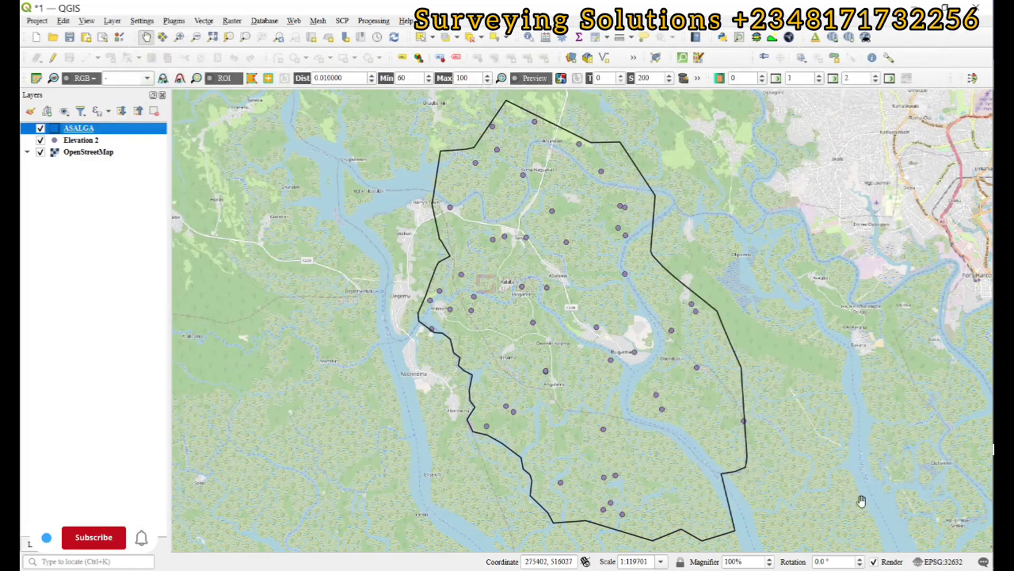
Launch the Smart-Map kriging plugin from its toolbar icon.
{"action": "left_click", "coordinate": [169, 21]}
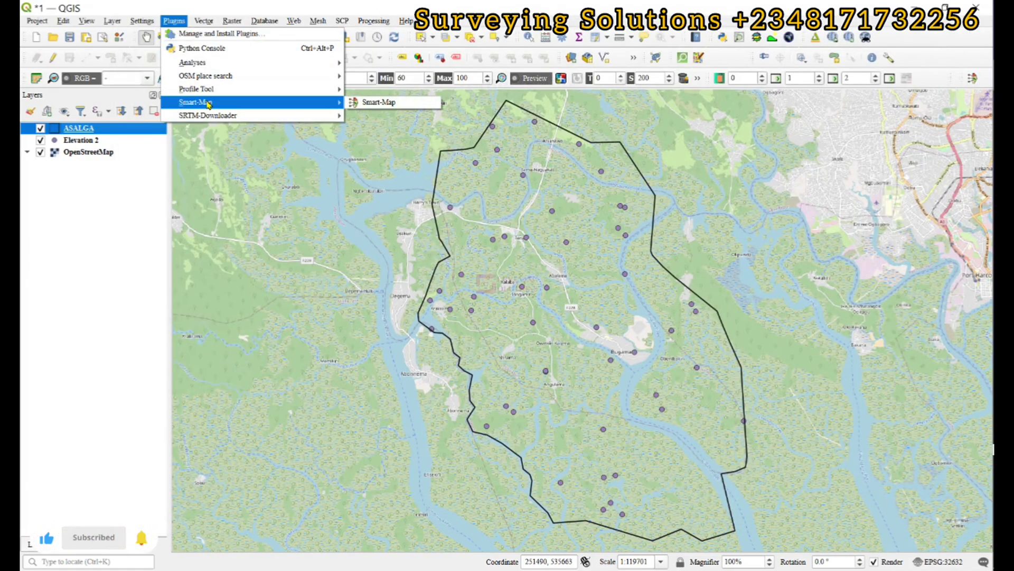
{"action": "left_click", "coordinate": [174, 20]}
{"action": "left_click", "coordinate": [174, 21]}
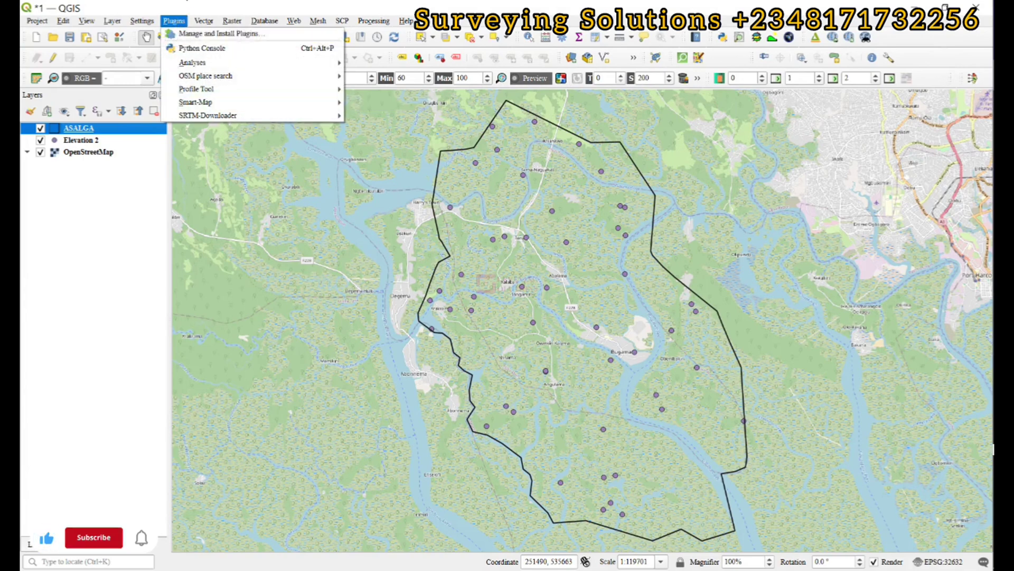
{"action": "left_click", "coordinate": [373, 20]}
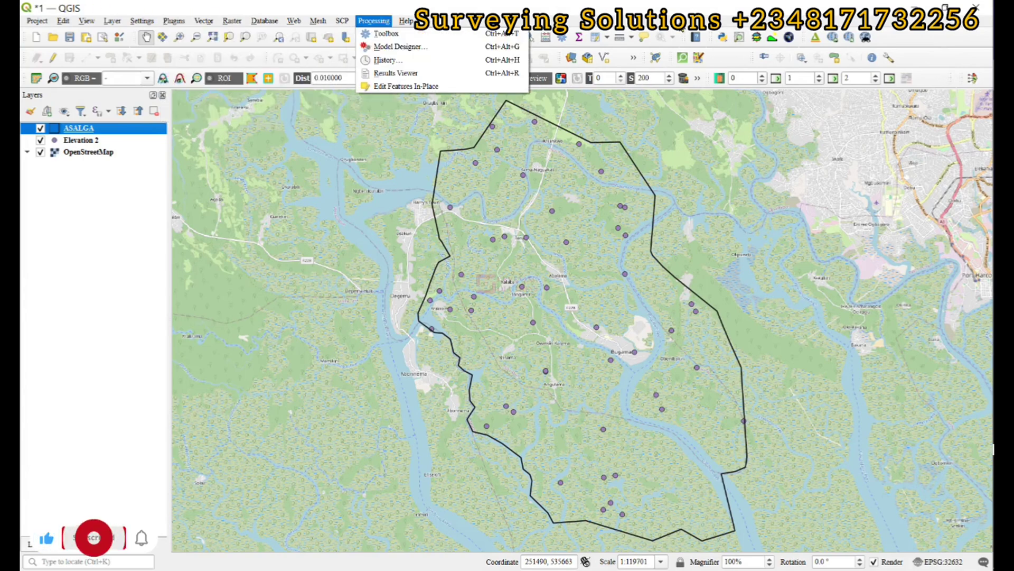
{"action": "left_click", "coordinate": [973, 78]}
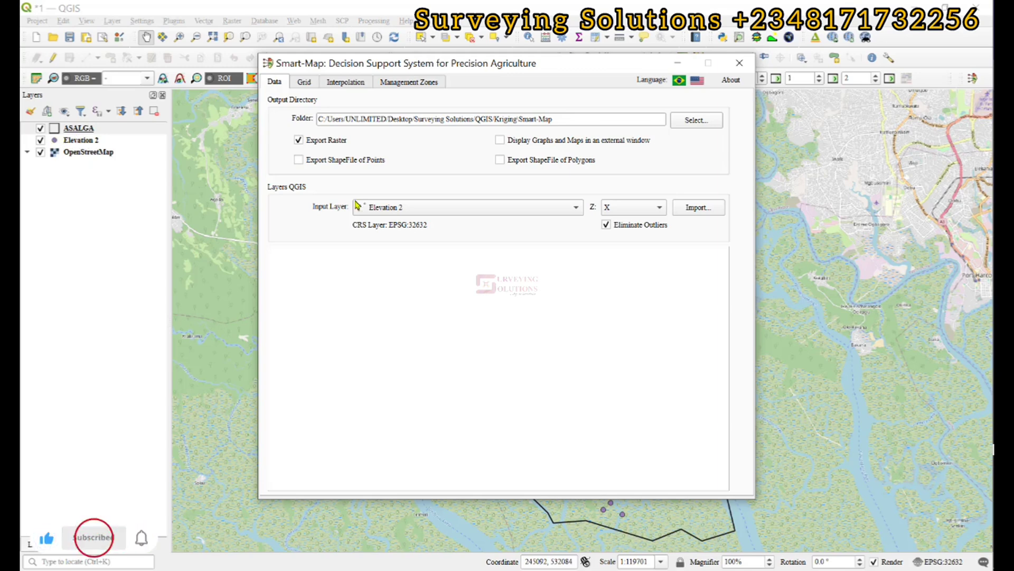
Import Elevation 2 as the input layer with altitude (m) as the Z value.
{"action": "left_click", "coordinate": [396, 207]}
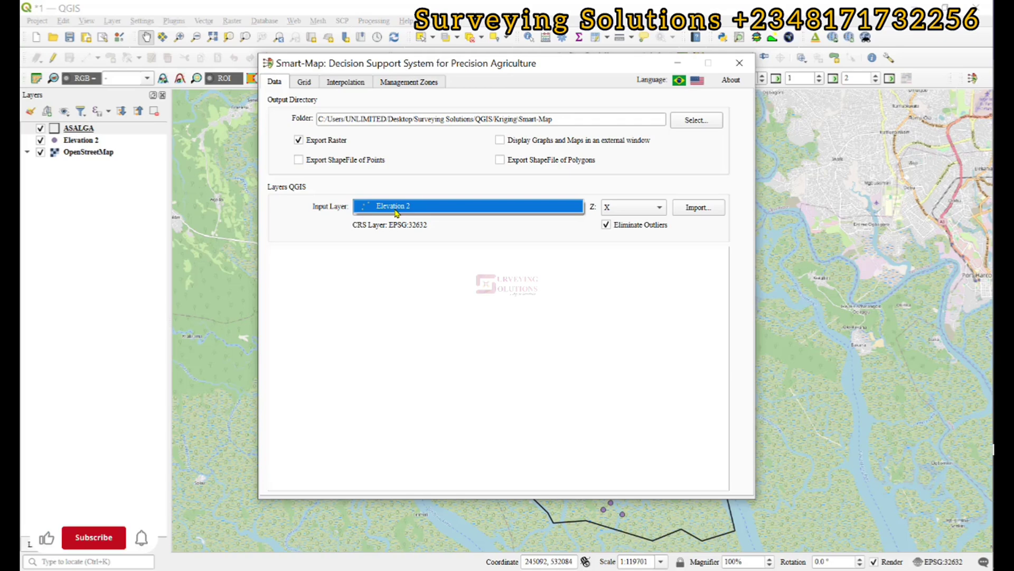
{"action": "left_click", "coordinate": [397, 207]}
{"action": "left_click", "coordinate": [631, 209]}
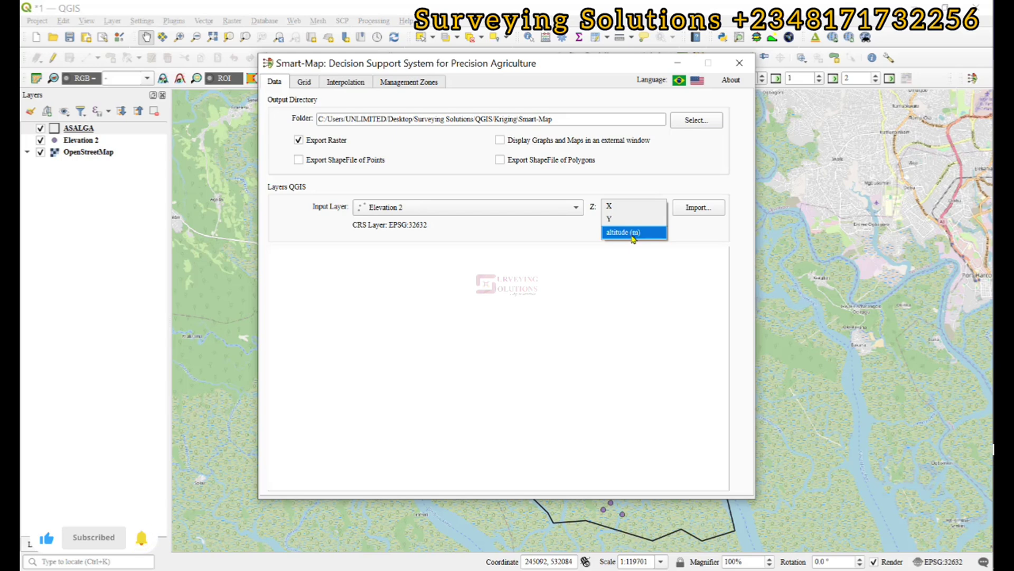
{"action": "left_click", "coordinate": [634, 233]}
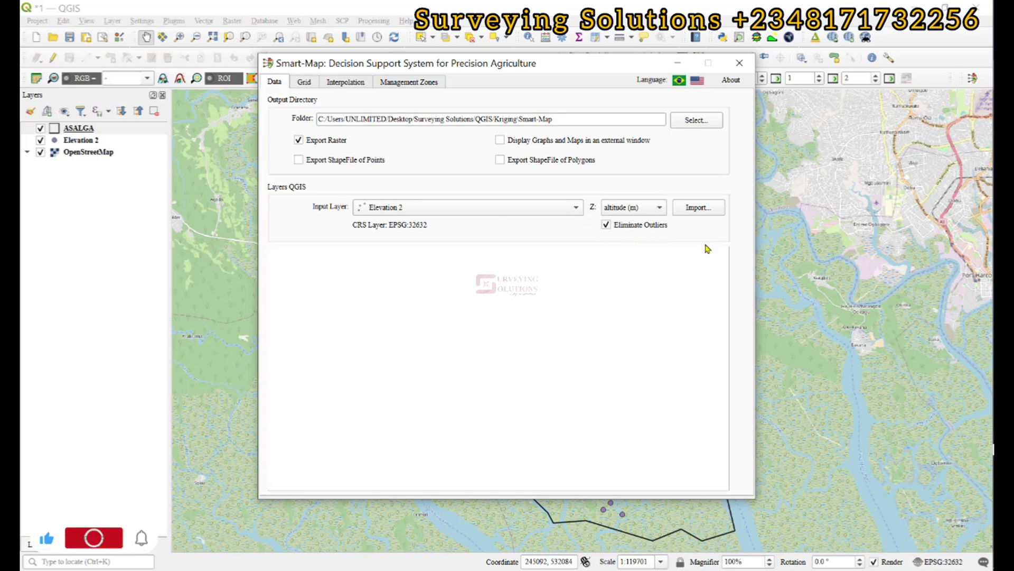
{"action": "left_click", "coordinate": [708, 211]}
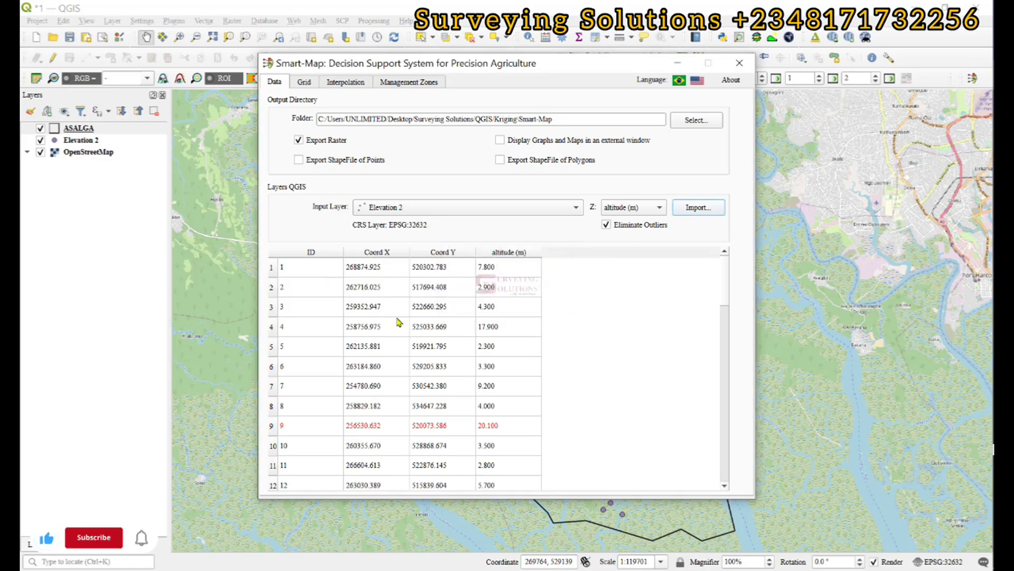
Auto-fit the ID, Coord X, Coord Y and altitude columns and review the imported points.
{"action": "double_click", "coordinate": [343, 252]}
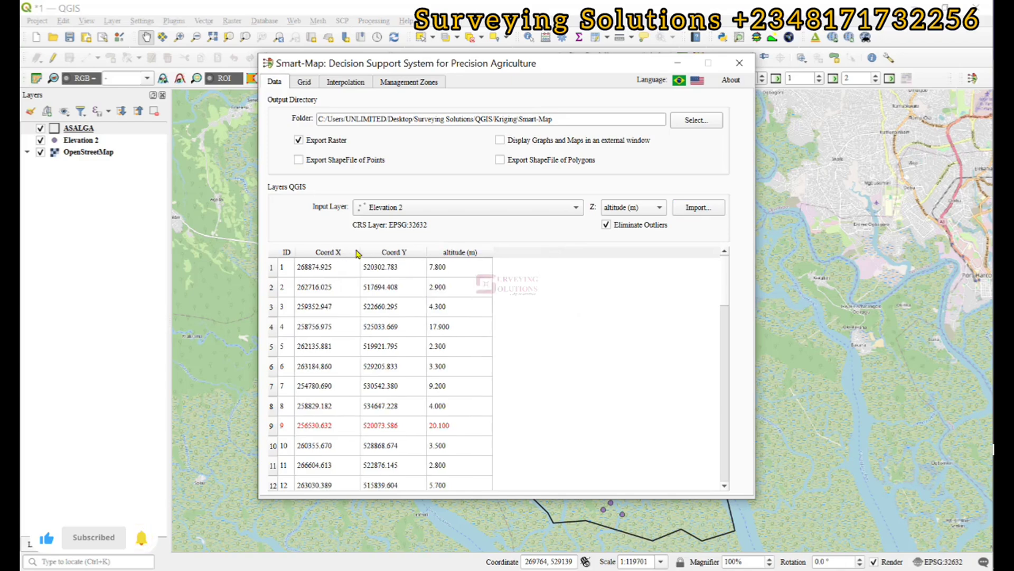
{"action": "double_click", "coordinate": [359, 251]}
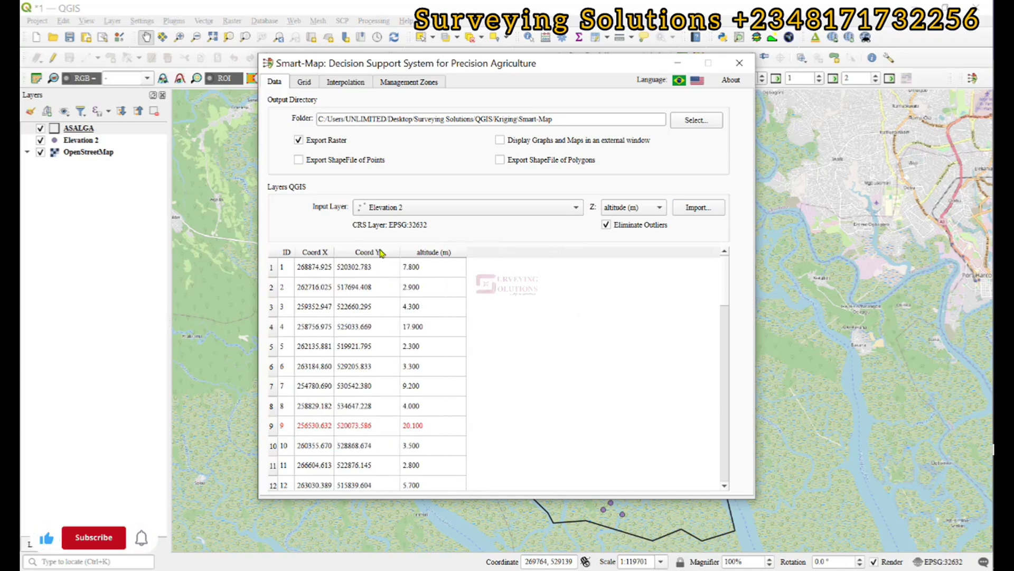
{"action": "double_click", "coordinate": [400, 252]}
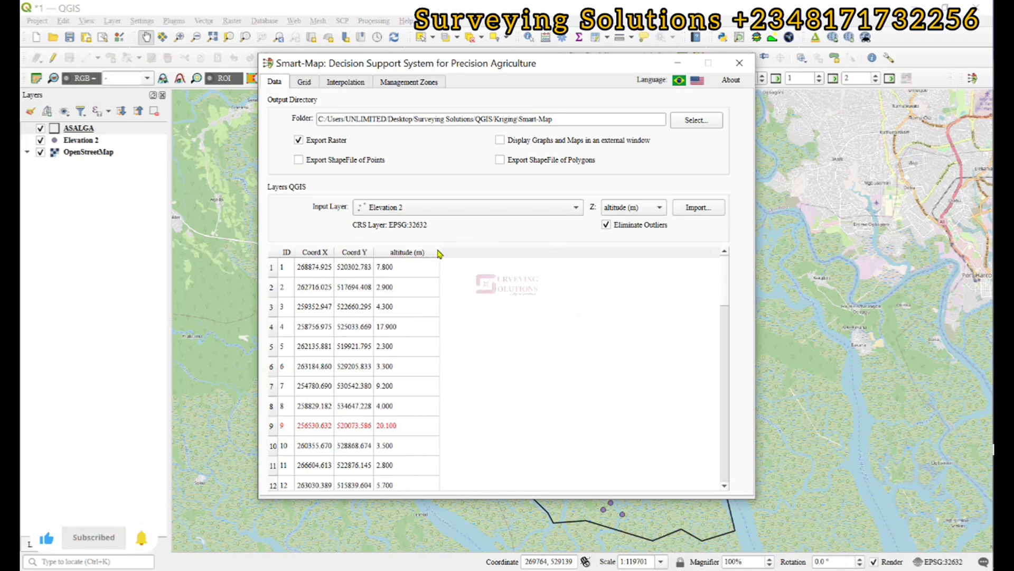
{"action": "double_click", "coordinate": [439, 248]}
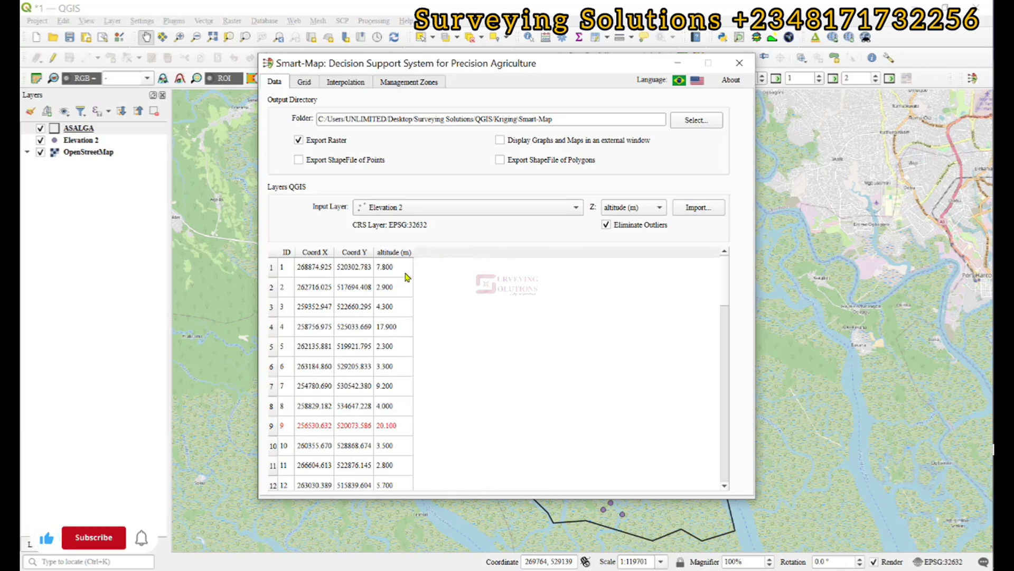
{"action": "scroll", "coordinate": [361, 395], "scroll_direction": "down", "scroll_amount": 5}
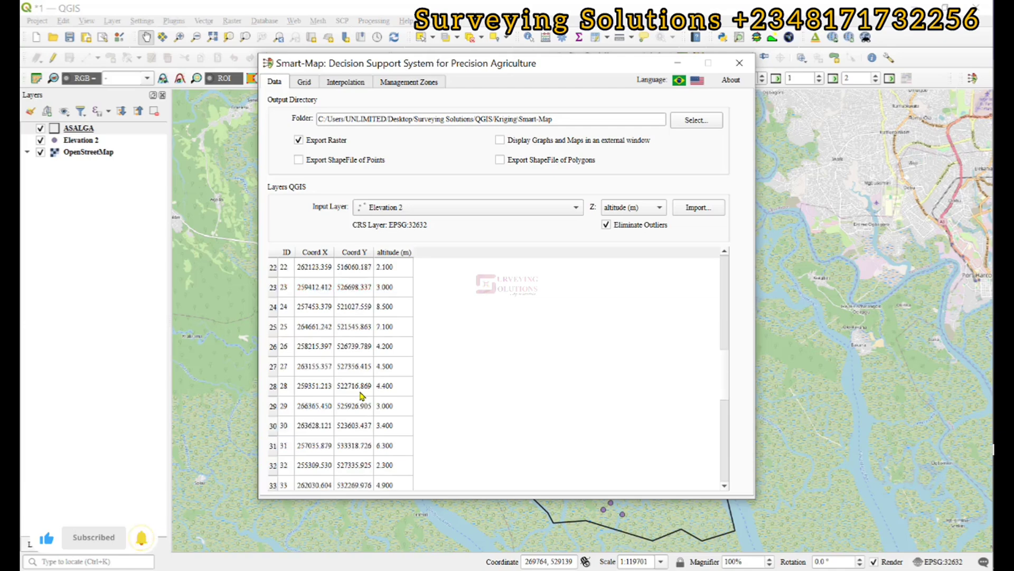
{"action": "scroll", "coordinate": [361, 396], "scroll_direction": "down", "scroll_amount": 8}
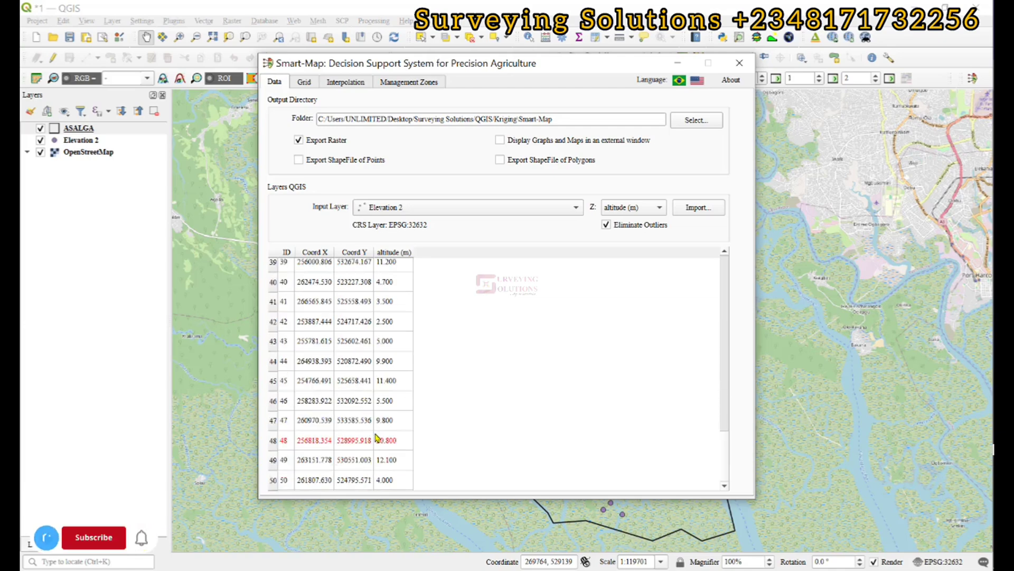
{"action": "scroll", "coordinate": [378, 439], "scroll_direction": "up", "scroll_amount": 12}
{"action": "scroll", "coordinate": [380, 350], "scroll_direction": "up", "scroll_amount": 1}
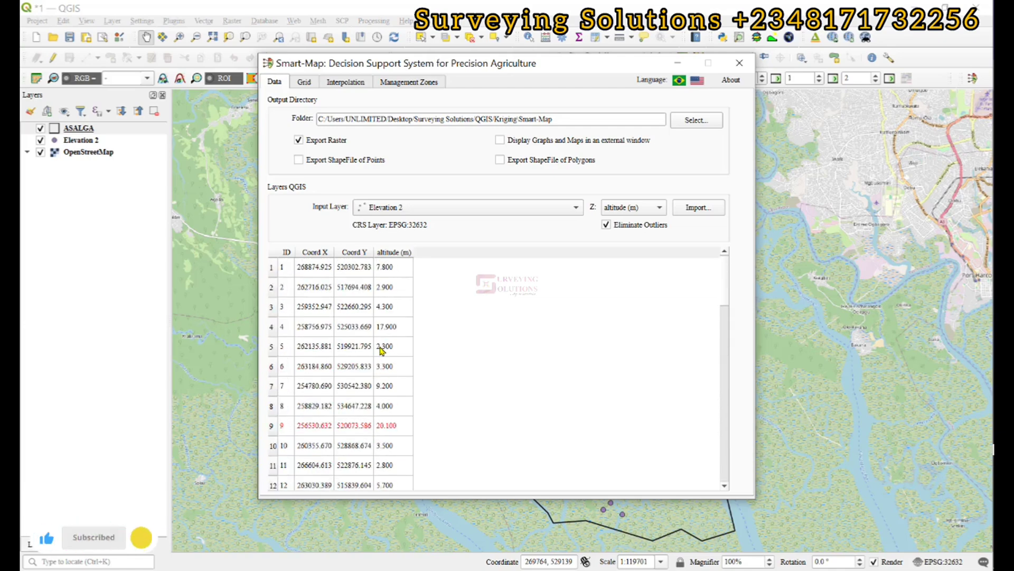
{"action": "scroll", "coordinate": [381, 350], "scroll_direction": "down", "scroll_amount": 12}
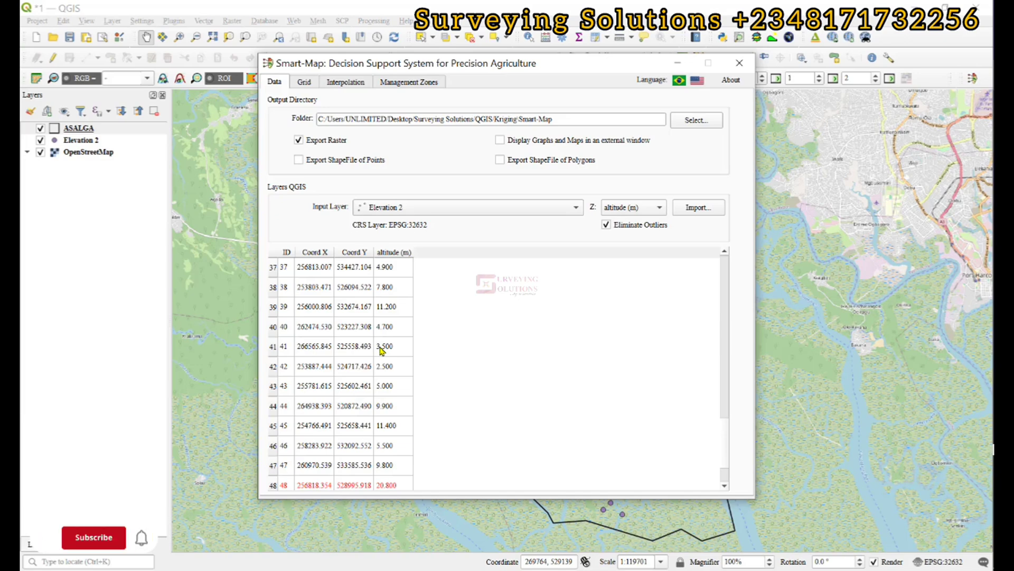
{"action": "scroll", "coordinate": [381, 350], "scroll_direction": "up", "scroll_amount": 7}
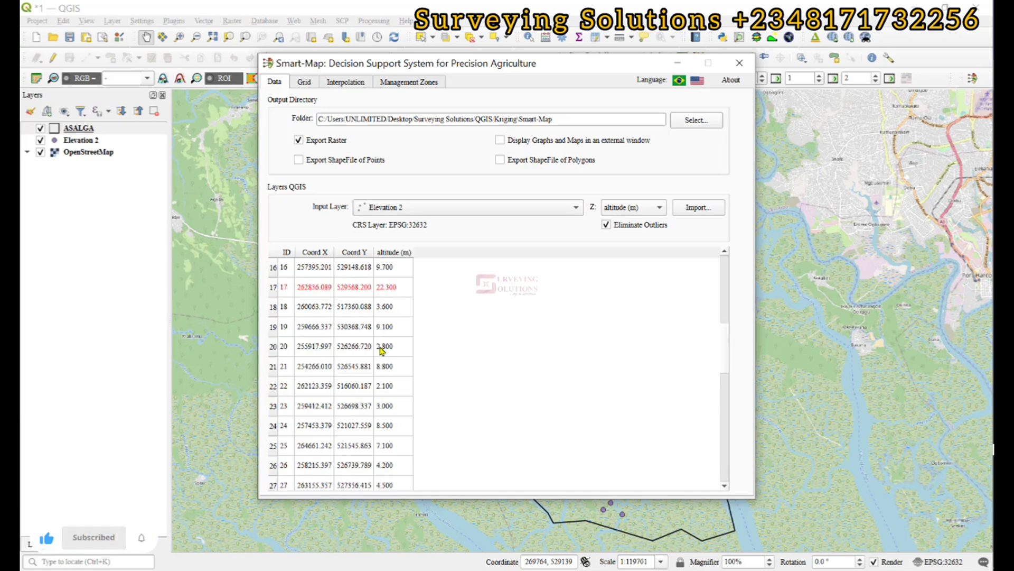
{"action": "scroll", "coordinate": [381, 350], "scroll_direction": "up", "scroll_amount": 5}
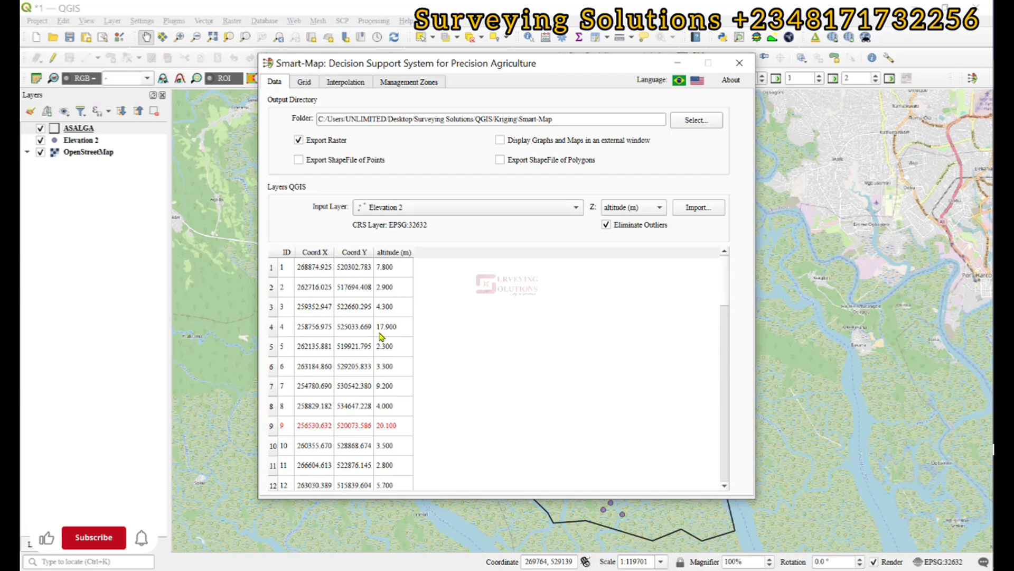
Set both Pixel Size X and Pixel Size Y to 100 in the Grid settings.
{"action": "left_click", "coordinate": [304, 85]}
{"action": "left_click_drag", "start_coordinate": [402, 128], "coordinate": [372, 126]}
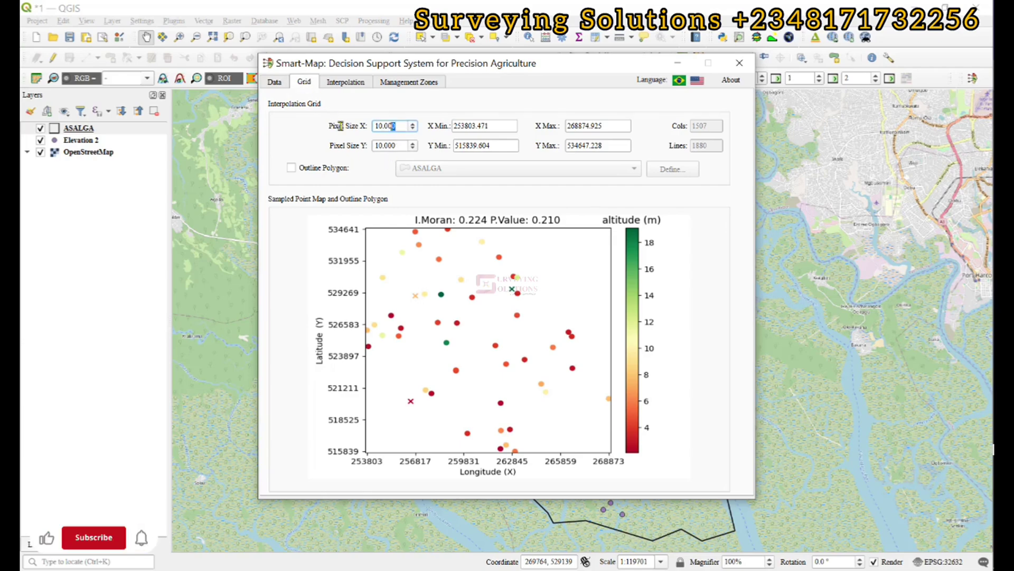
{"action": "type", "text": "100"}
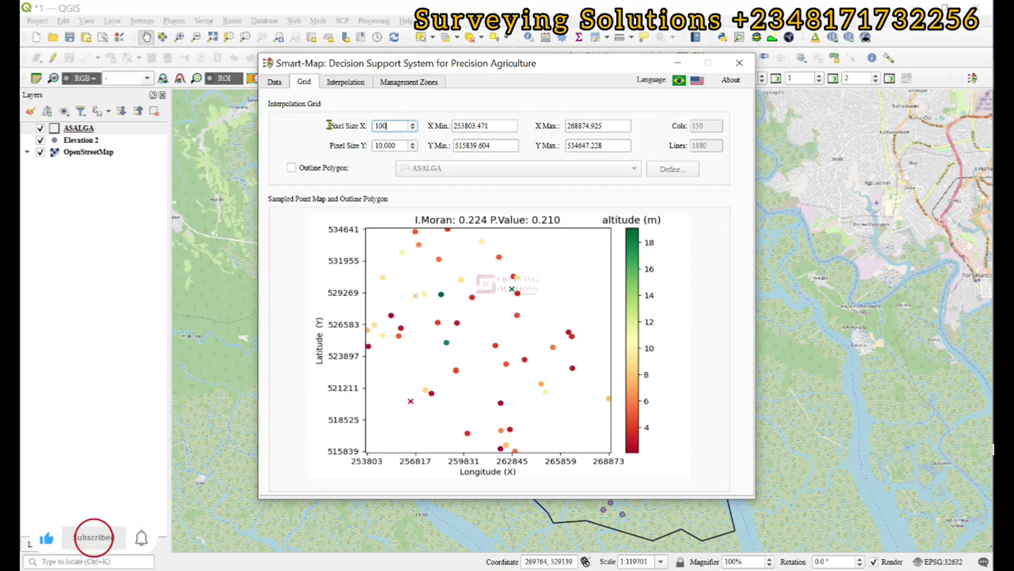
{"action": "left_click", "coordinate": [400, 145]}
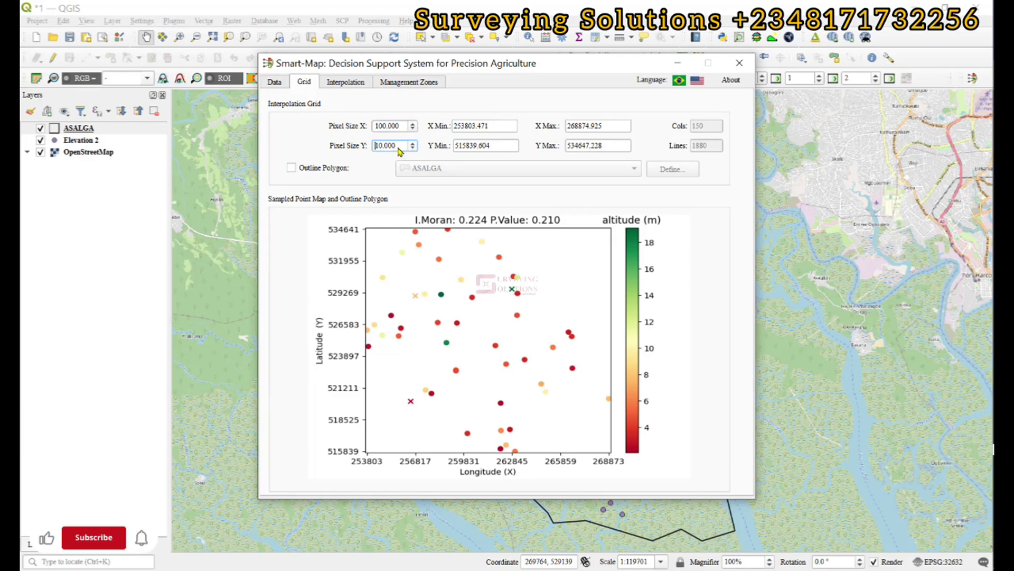
{"action": "left_click_drag", "start_coordinate": [400, 145], "coordinate": [285, 144]}
{"action": "type", "text": "100"}
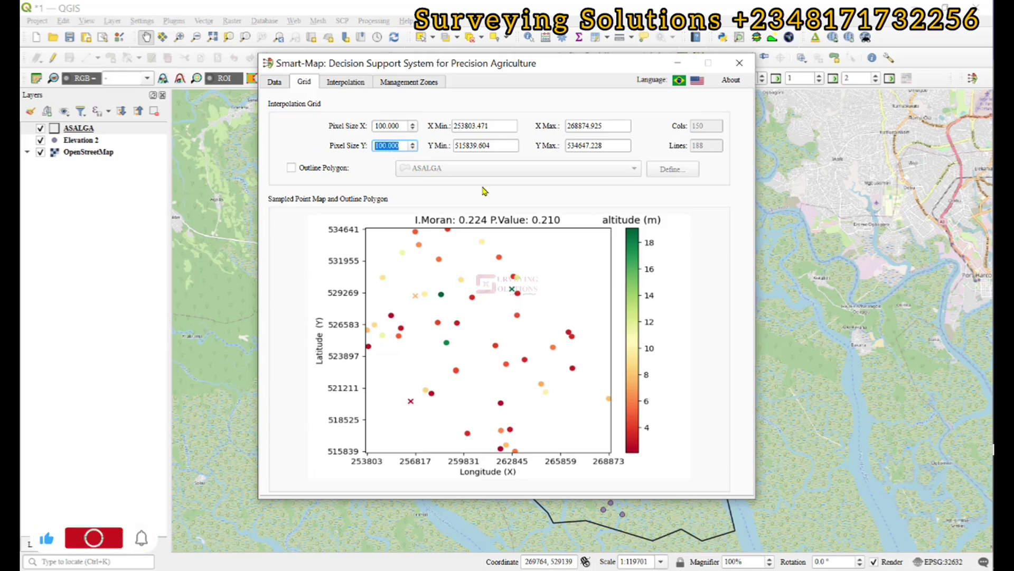
Define the grid from the ASALGA outline polygon, giving a 157 × 211 grid.
{"action": "left_click", "coordinate": [291, 169]}
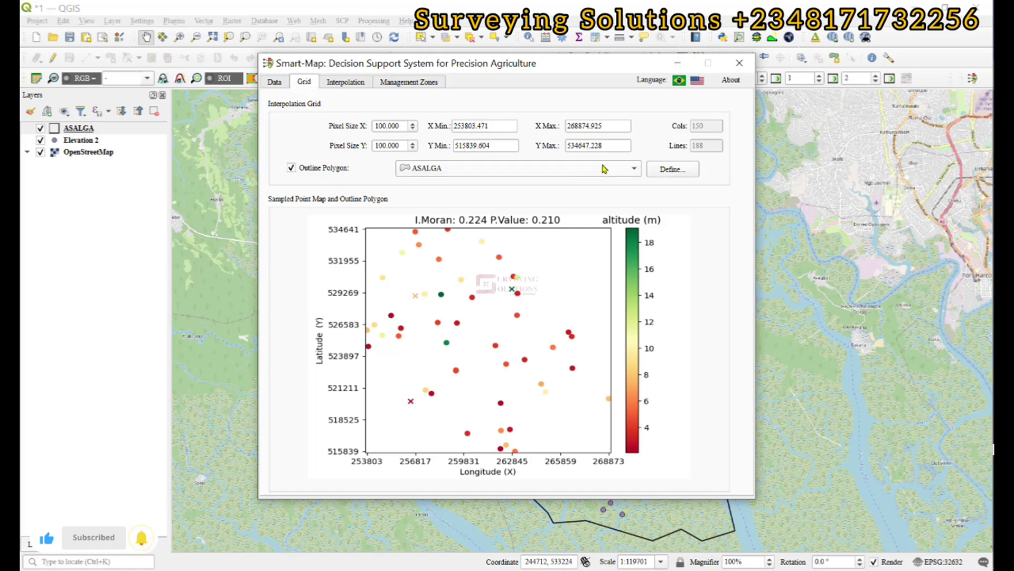
{"action": "left_click", "coordinate": [667, 170]}
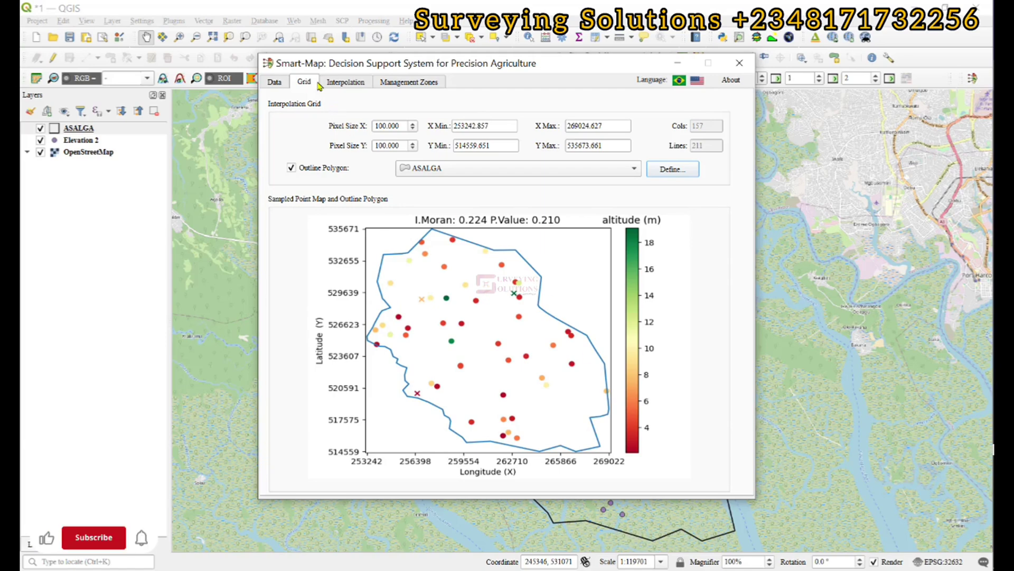
{"action": "left_click", "coordinate": [348, 84]}
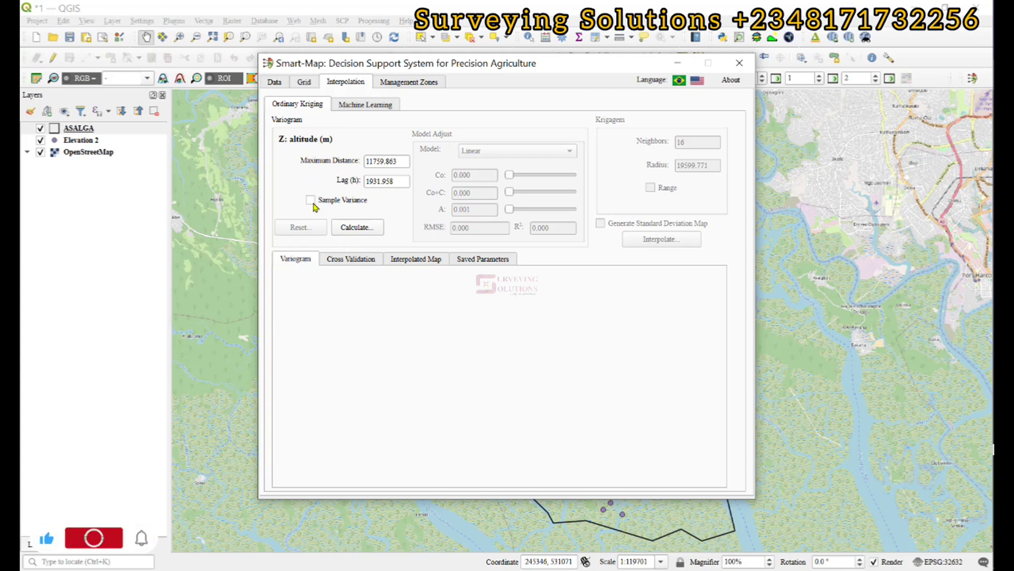
Calculate the altitude variogram, compare Linear and Spherical fits, and keep Linear to Sill.
{"action": "left_click", "coordinate": [362, 230]}
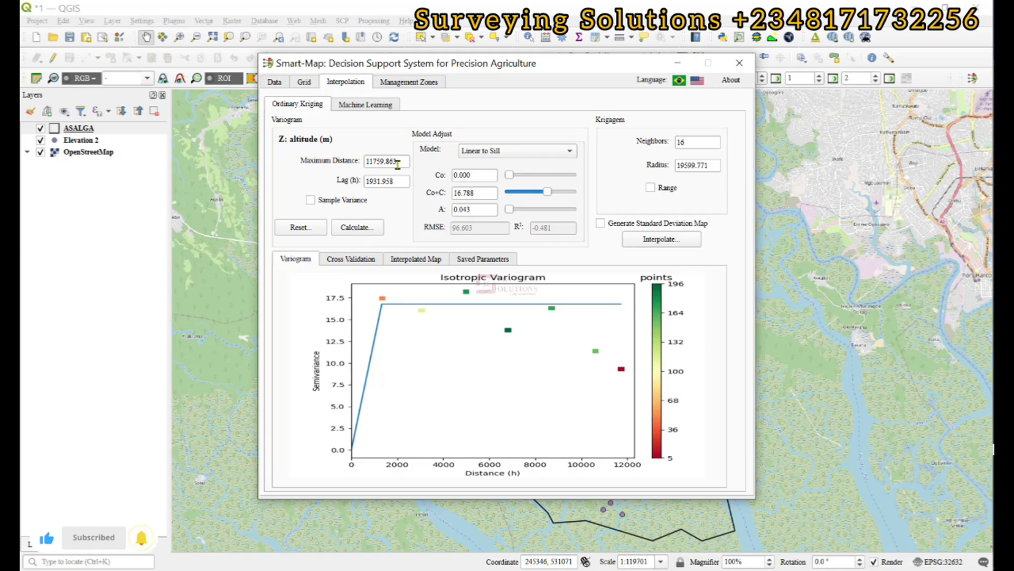
{"action": "left_click", "coordinate": [497, 153]}
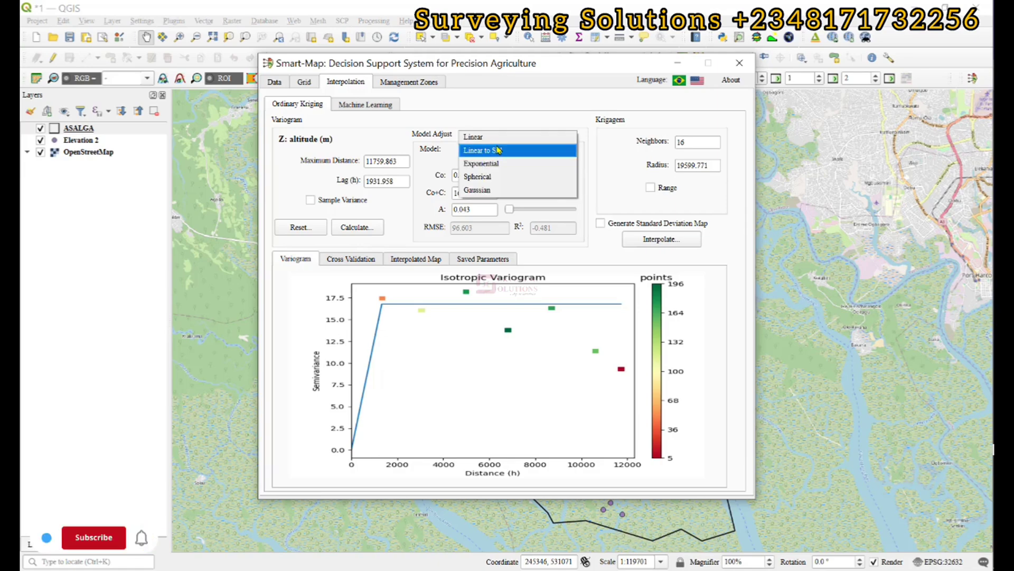
{"action": "left_click", "coordinate": [501, 137]}
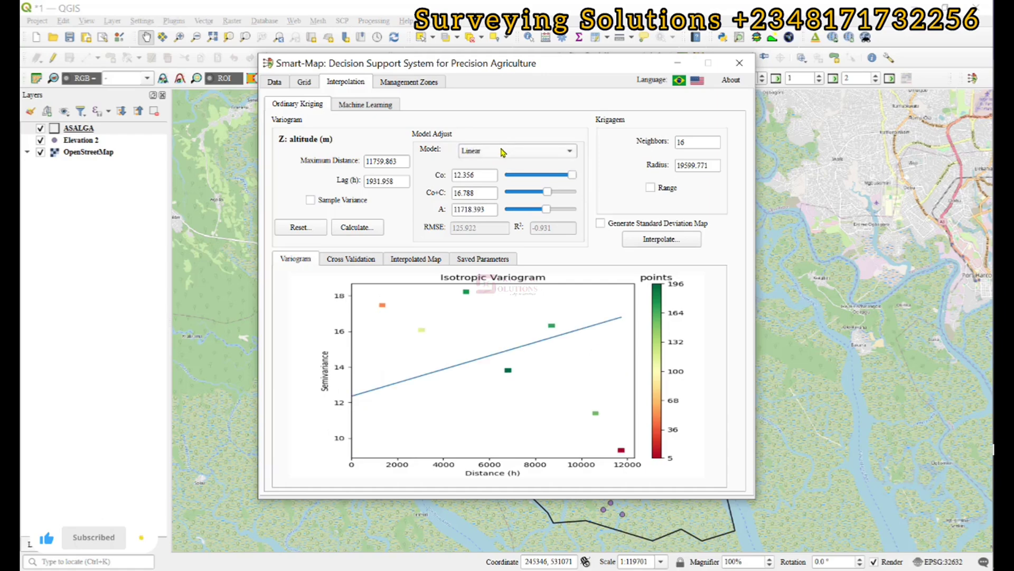
{"action": "left_click", "coordinate": [502, 153]}
{"action": "key", "text": "Escape"}
{"action": "key", "text": "Down"}
{"action": "key", "text": "Down"}
{"action": "key", "text": "Down"}
{"action": "left_click", "coordinate": [523, 153]}
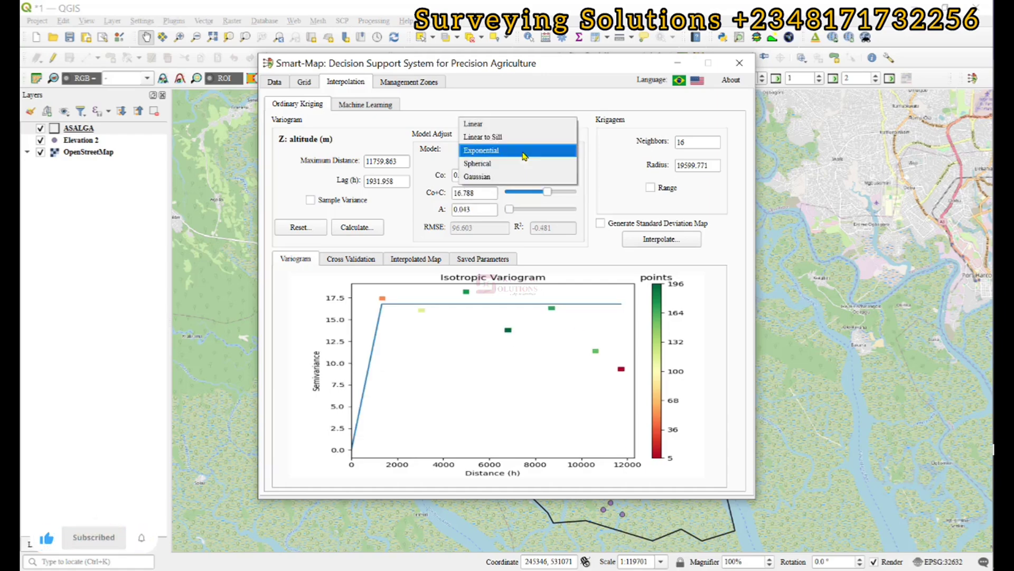
{"action": "left_click", "coordinate": [517, 167]}
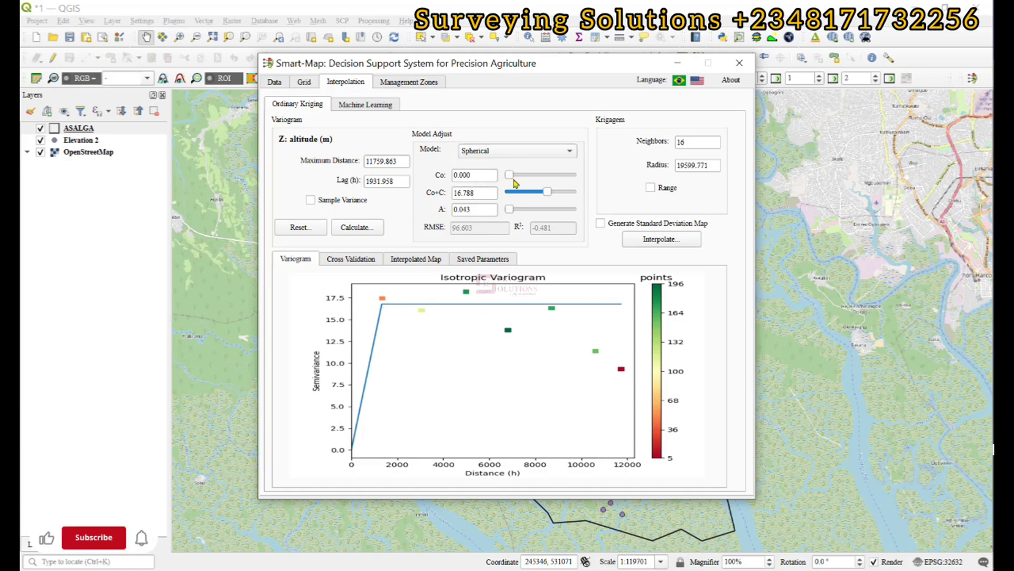
{"action": "left_click", "coordinate": [515, 156]}
{"action": "left_click", "coordinate": [473, 107]}
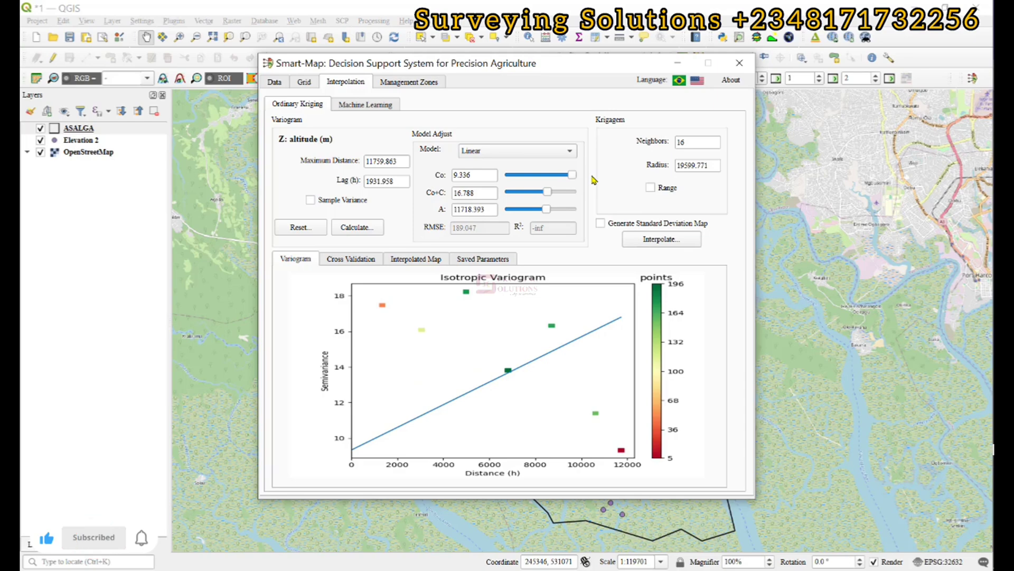
{"action": "left_click", "coordinate": [496, 153]}
{"action": "left_click", "coordinate": [497, 162]}
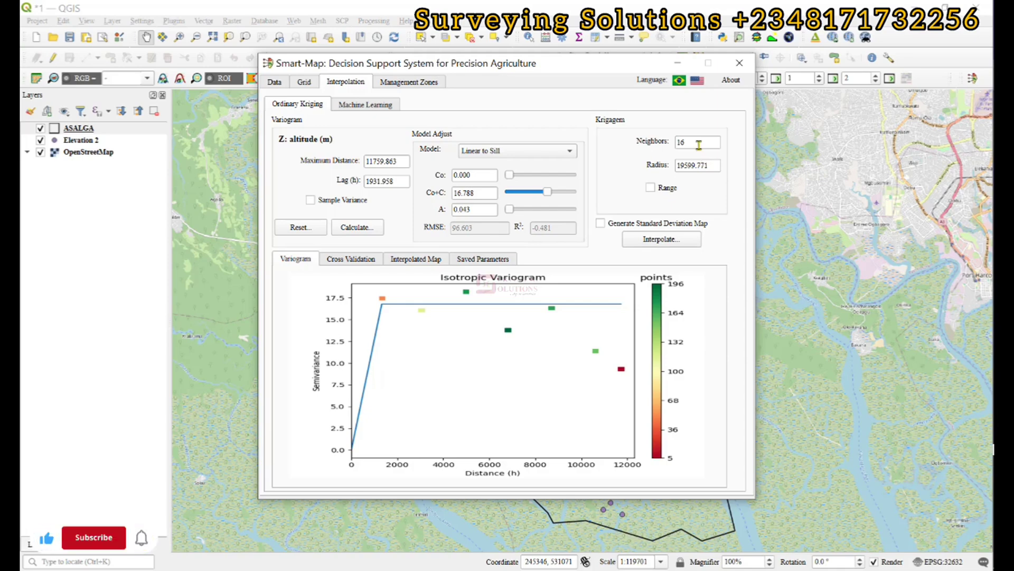
Check cross-validation, then run ordinary kriging to produce the 1_Krig_altitude raster.
{"action": "left_click", "coordinate": [363, 260]}
{"action": "left_click", "coordinate": [292, 260]}
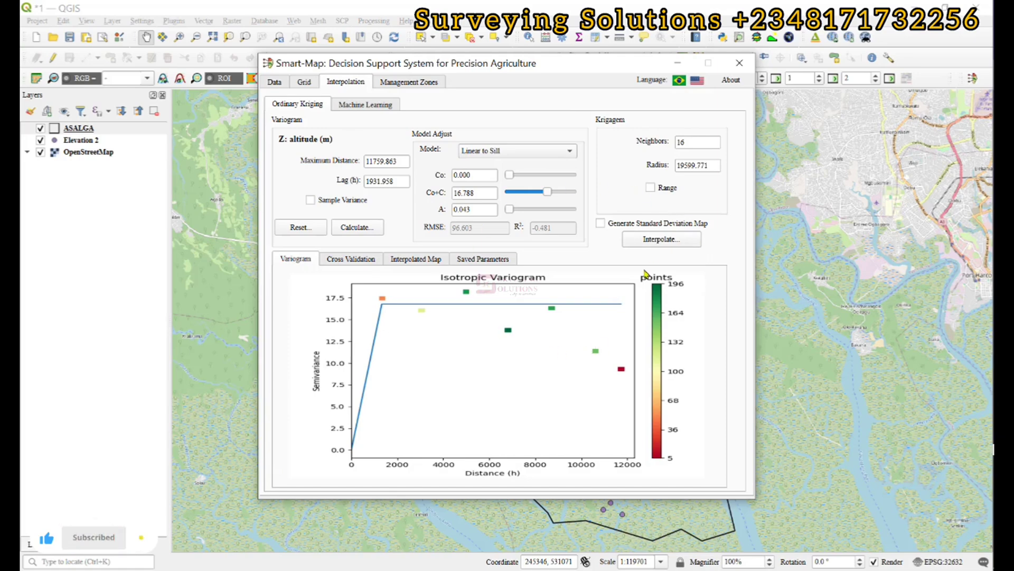
{"action": "left_click", "coordinate": [653, 241]}
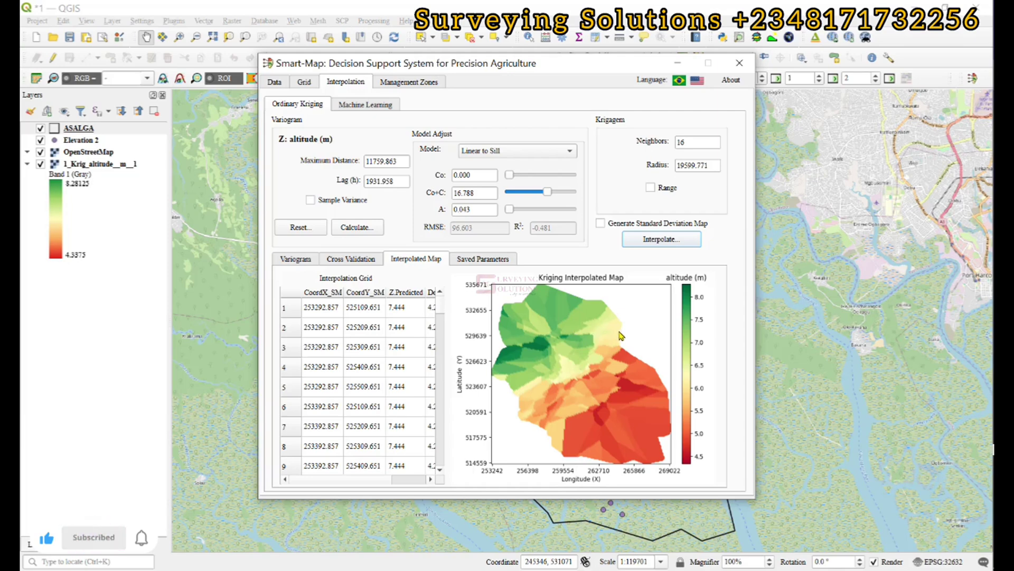
{"action": "left_click", "coordinate": [588, 345]}
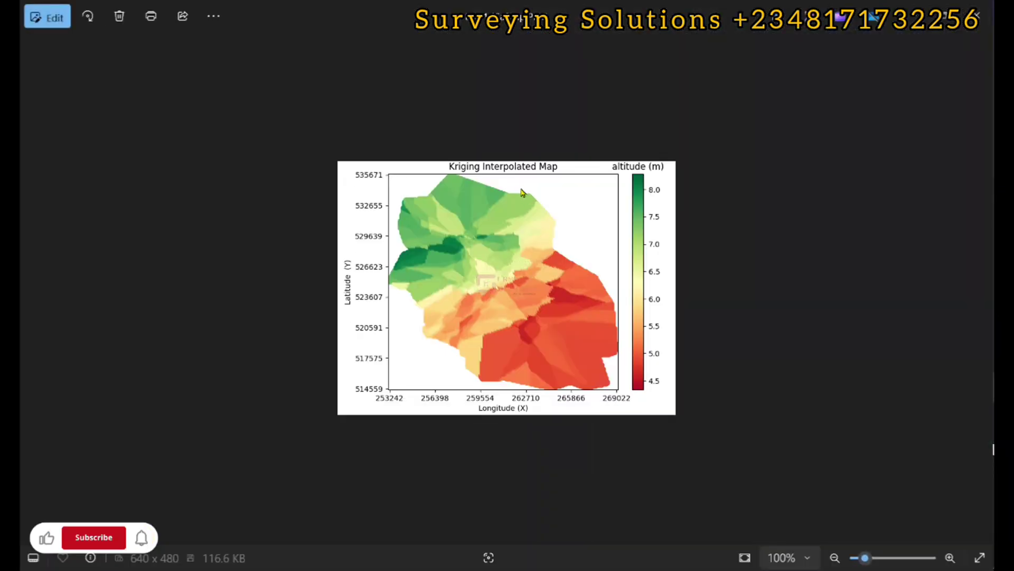
Zoom into the Kriging Interpolated Map image in Windows Photos.
{"action": "scroll", "coordinate": [473, 237], "scroll_direction": "up", "scroll_amount": 3}
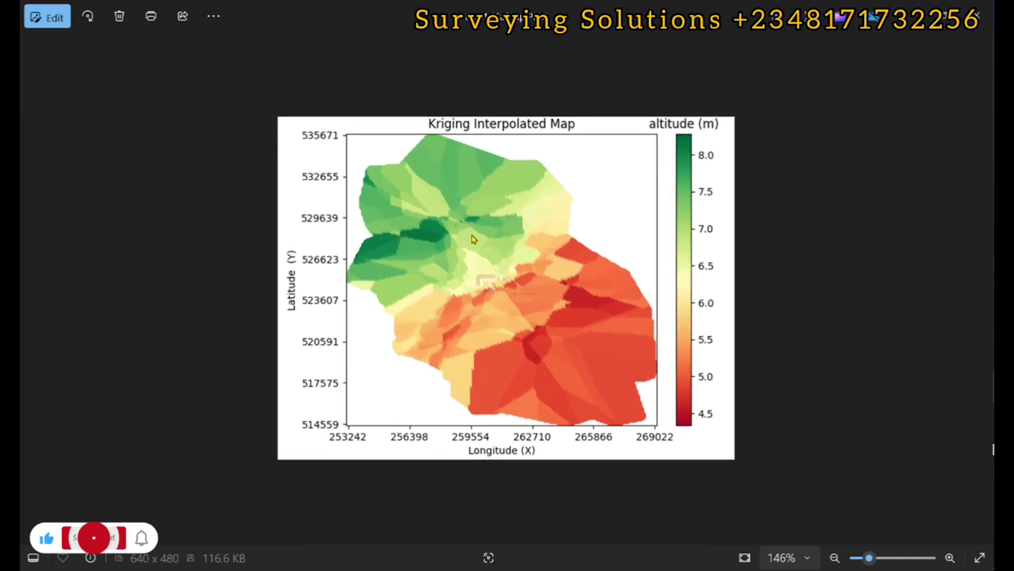
{"action": "scroll", "coordinate": [473, 239], "scroll_direction": "up", "scroll_amount": 1}
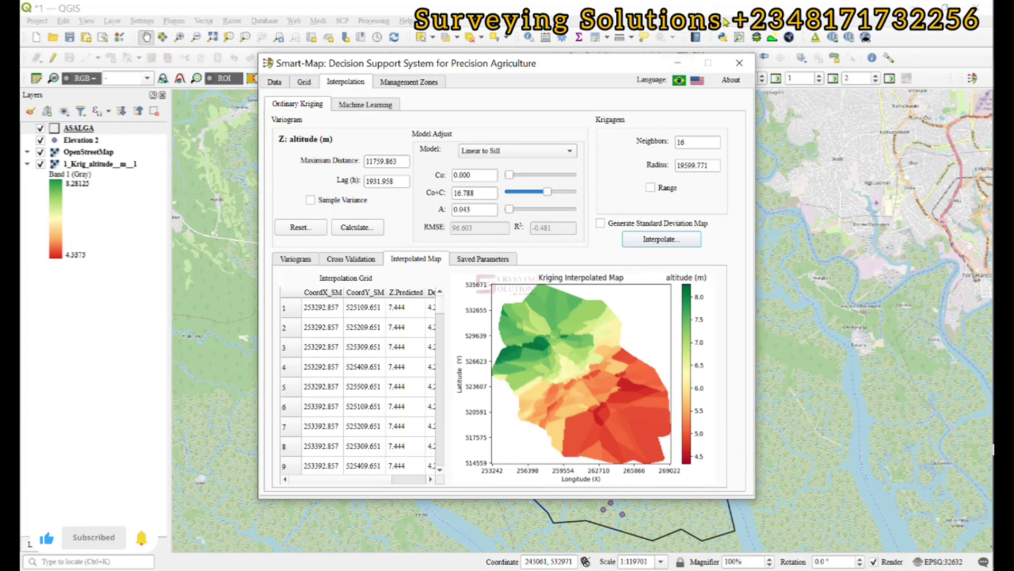
Move OpenStreetMap below the 1_Krig_altitude raster and open the raster's properties.
{"action": "left_click", "coordinate": [681, 64]}
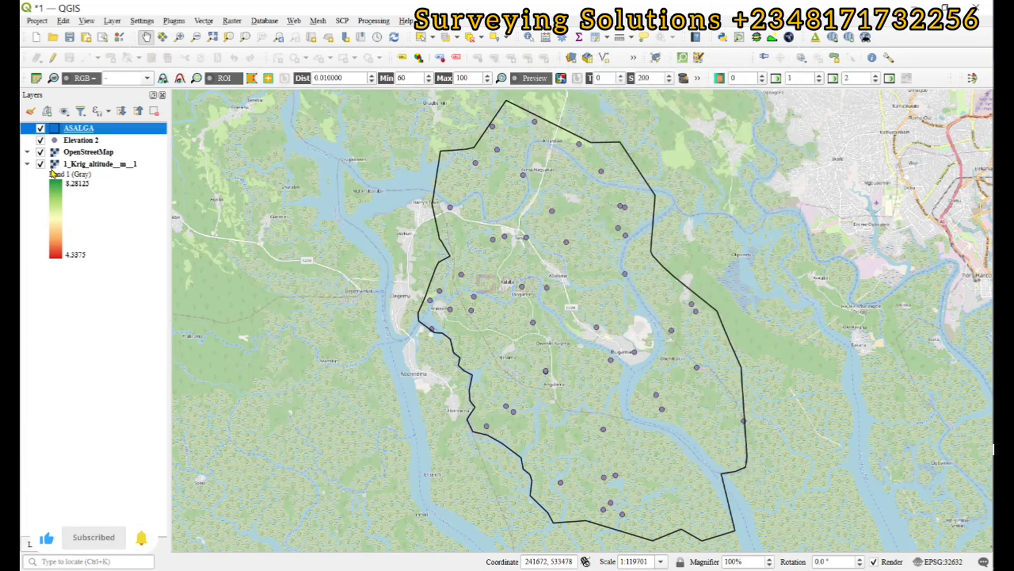
{"action": "left_click_drag", "start_coordinate": [87, 152], "coordinate": [83, 279]}
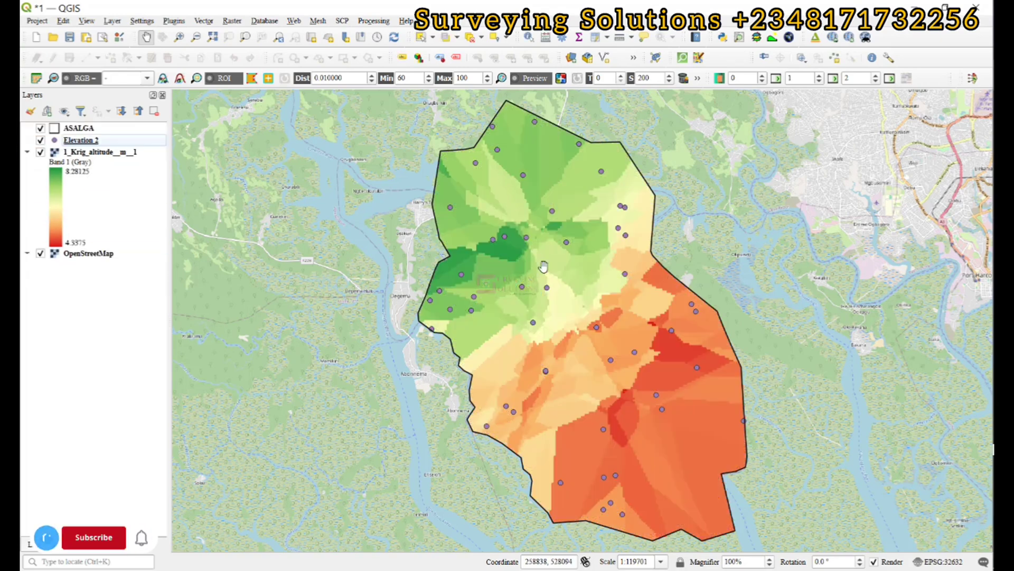
{"action": "left_click", "coordinate": [87, 152]}
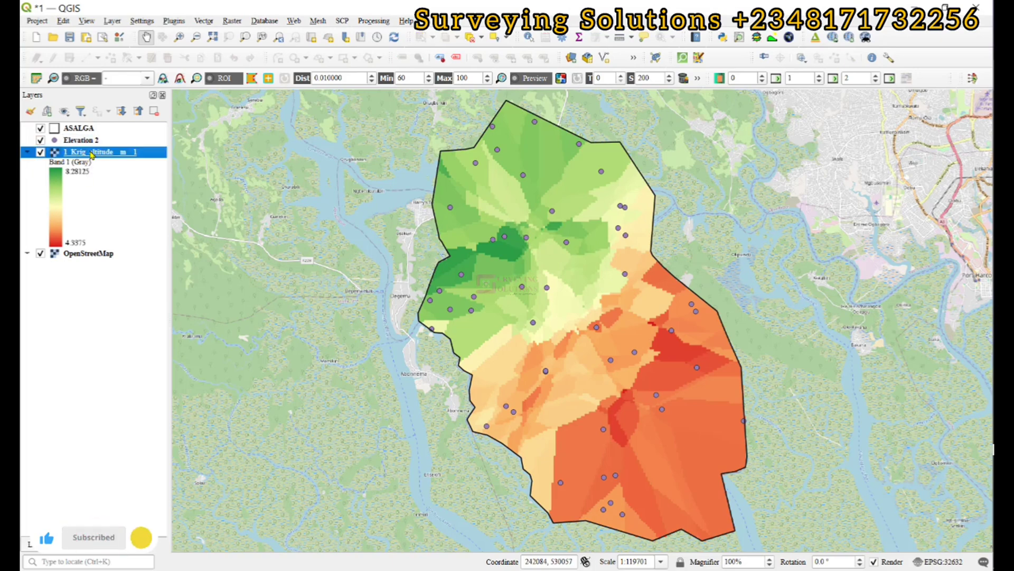
{"action": "right_click", "coordinate": [90, 152]}
{"action": "left_click", "coordinate": [164, 402]}
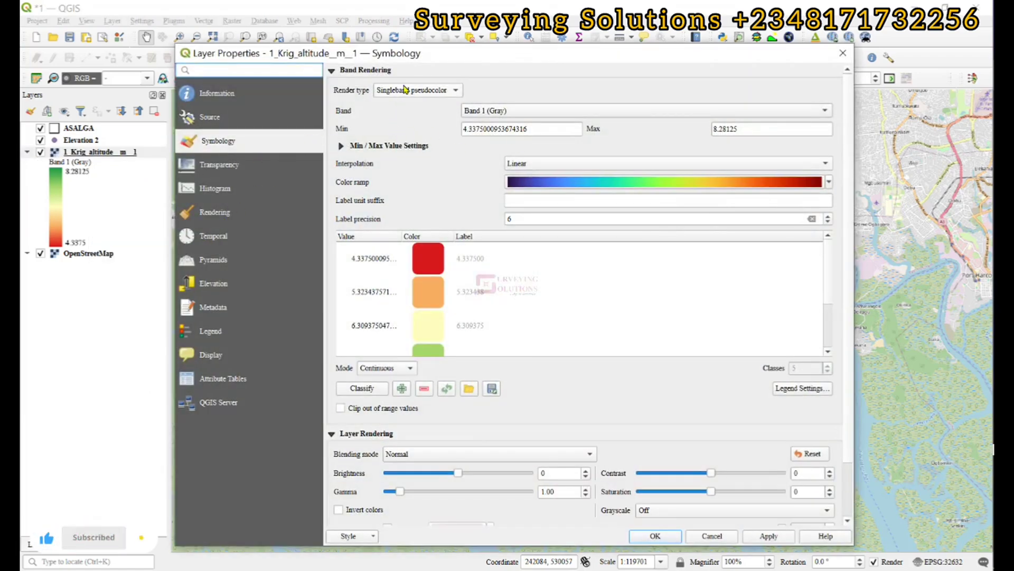
Style the kriged raster as 4 equal-interval classes with the Turbo colour ramp.
{"action": "left_click", "coordinate": [386, 367]}
{"action": "left_click", "coordinate": [381, 380]}
{"action": "left_click", "coordinate": [829, 181]}
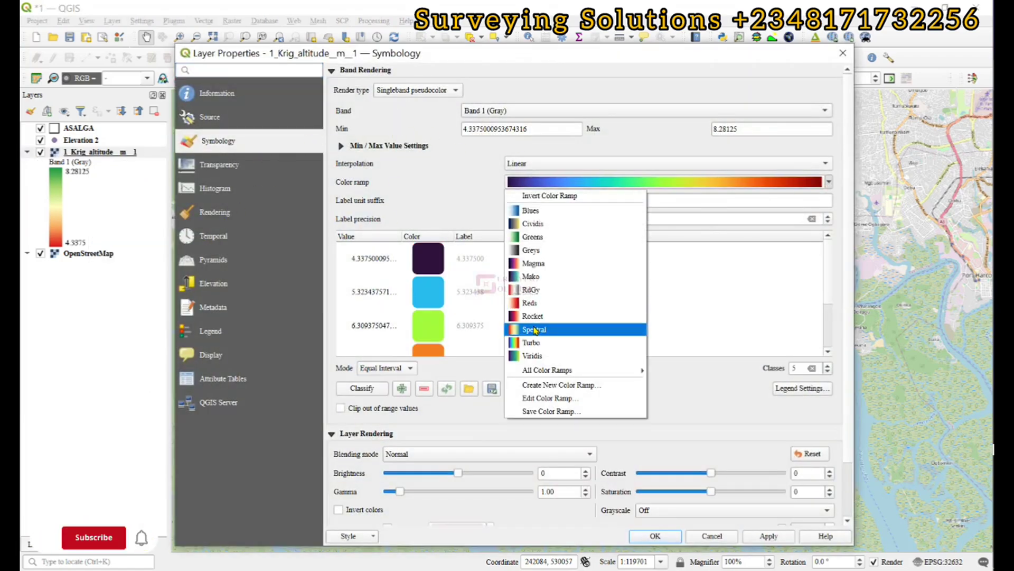
{"action": "left_click", "coordinate": [529, 328]}
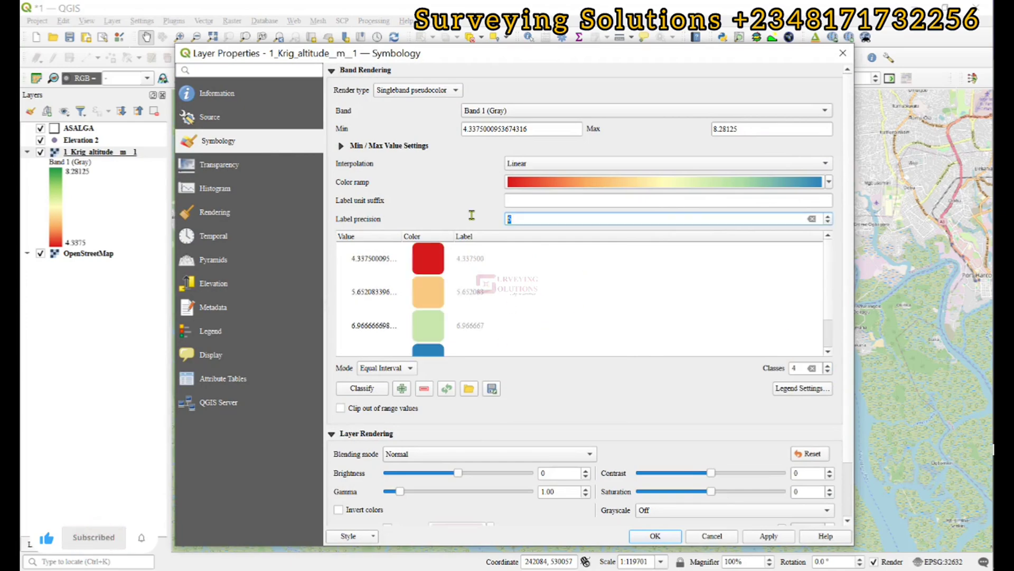
{"action": "left_click", "coordinate": [656, 536]}
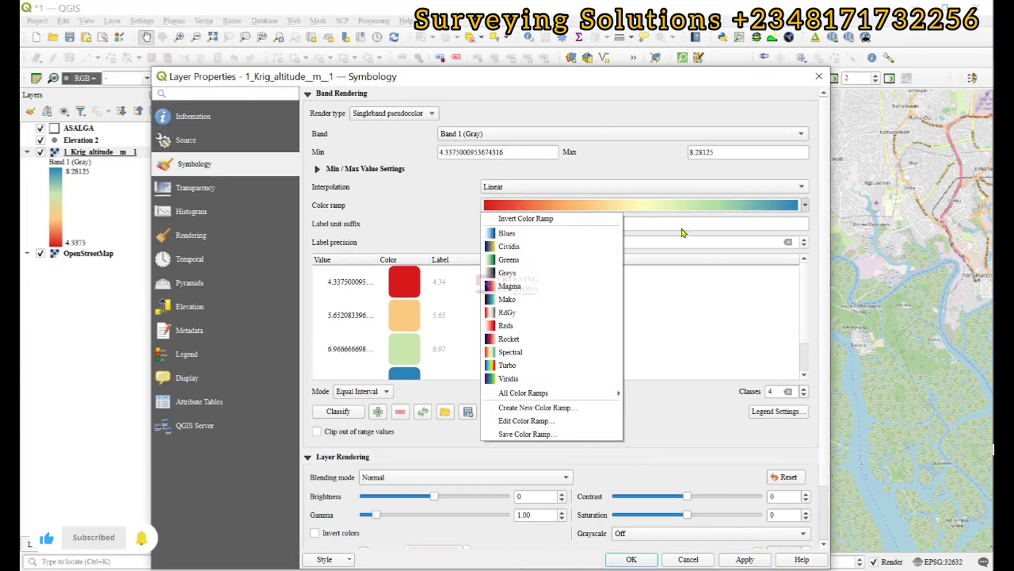
{"action": "mouse_move", "coordinate": [549, 393]}
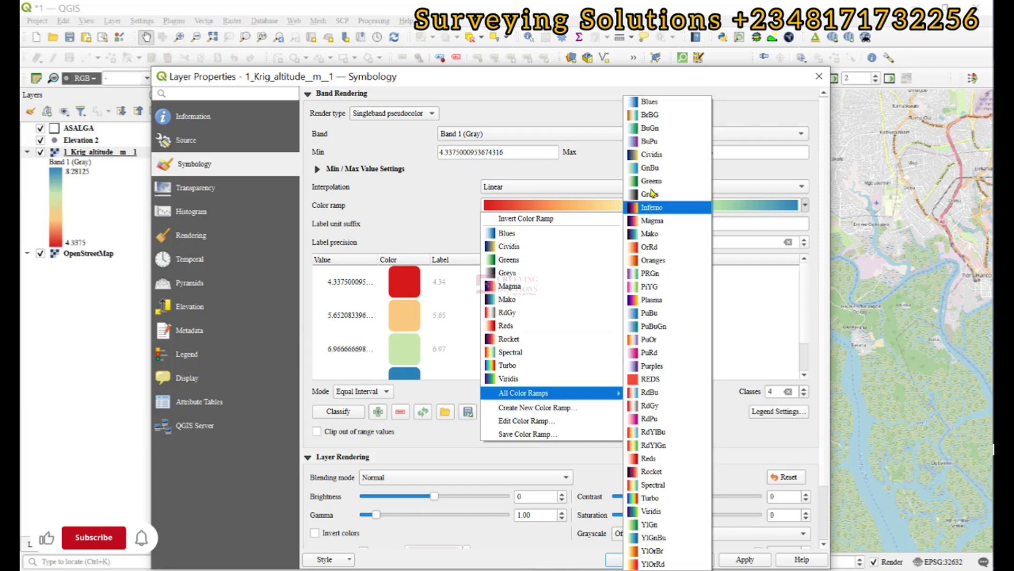
{"action": "left_click", "coordinate": [650, 498]}
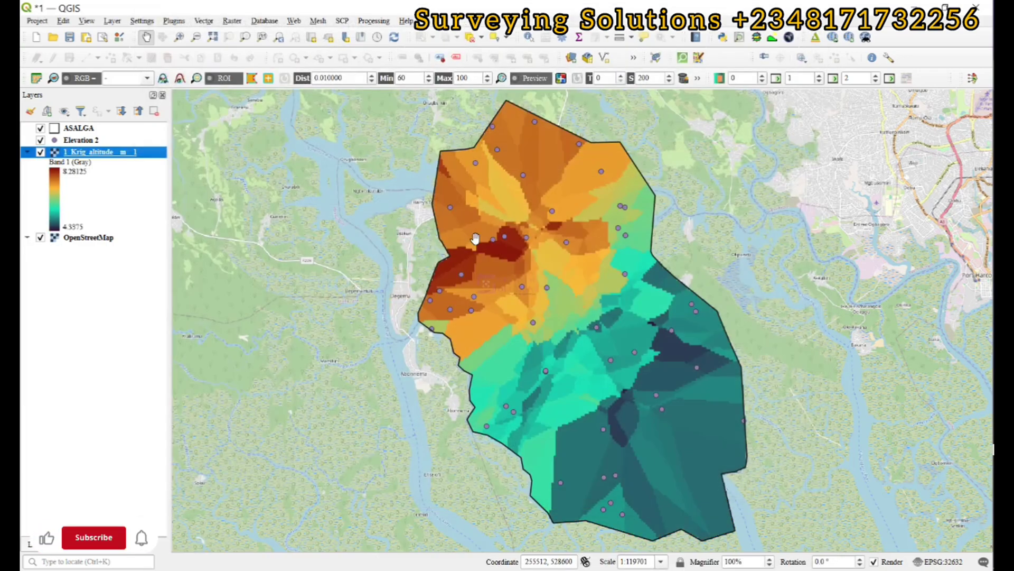
Show altitude labels on the Elevation 2 survey points and return to the Smart-Map window.
{"action": "right_click", "coordinate": [74, 140]}
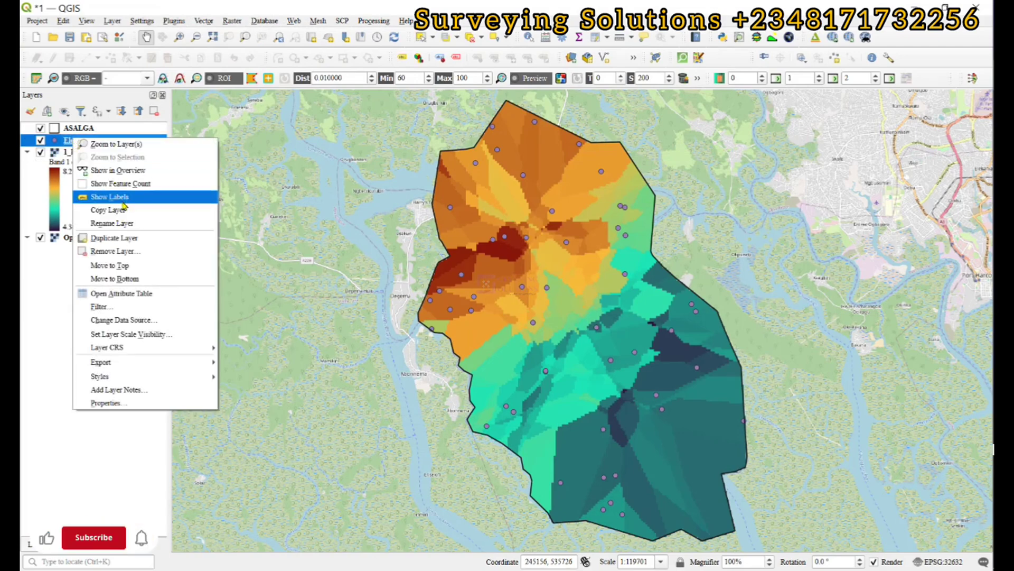
{"action": "left_click", "coordinate": [122, 200]}
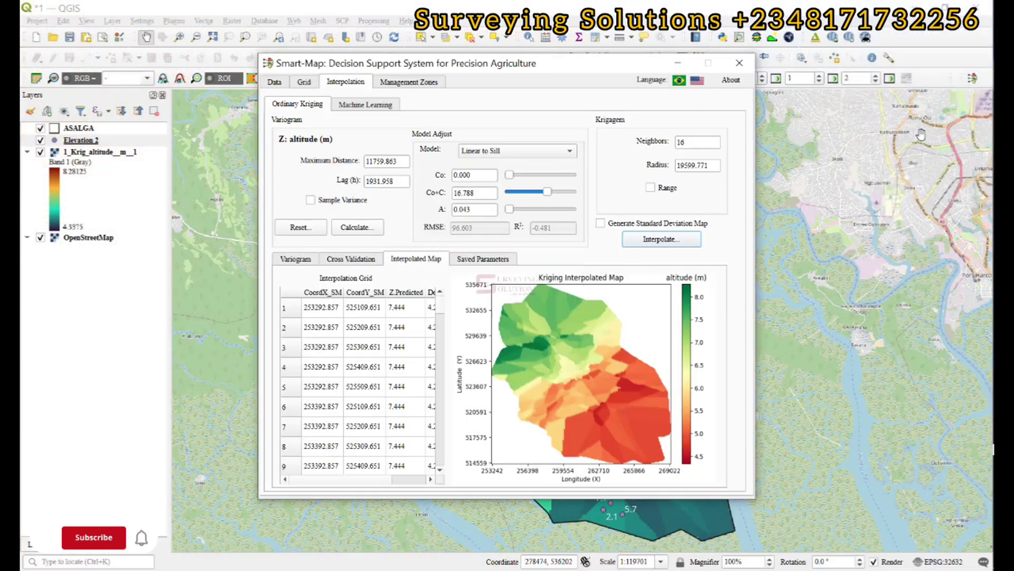
{"action": "left_click", "coordinate": [927, 138]}
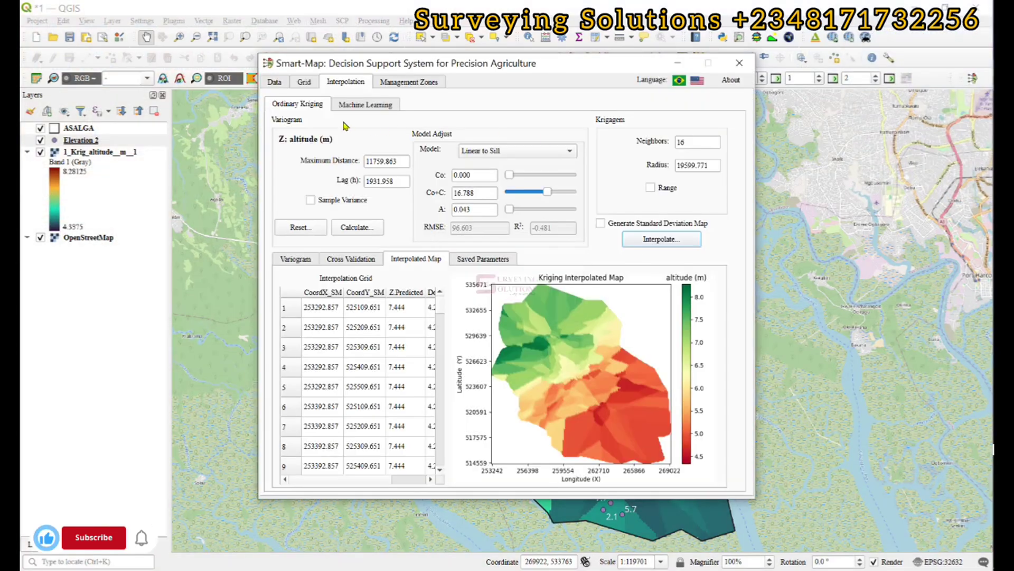
Review the imported Elevation 2 altitude (m) points on Smart-Map's Data tab, then close Smart-Map.
{"action": "left_click", "coordinate": [274, 83]}
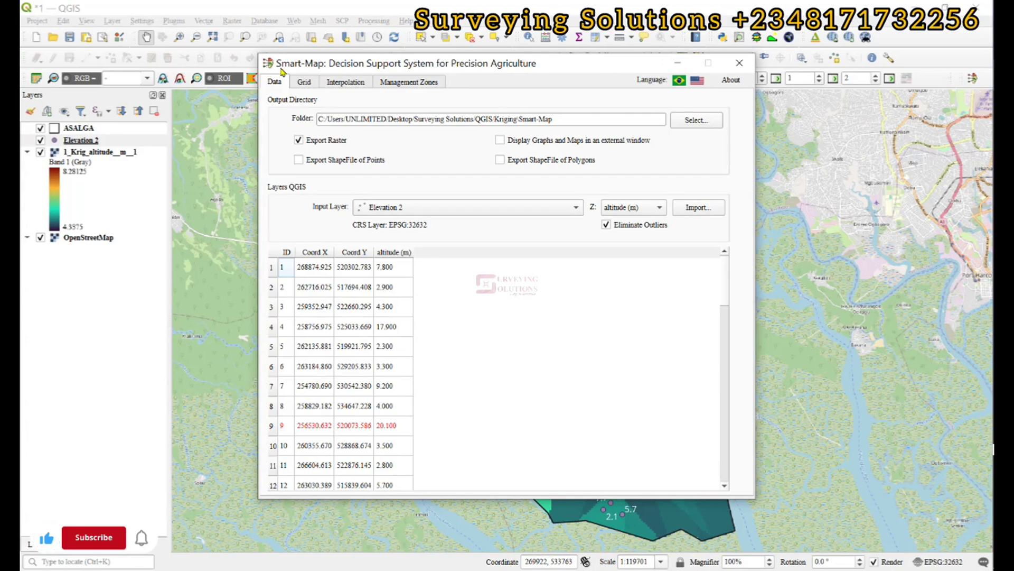
{"action": "left_click", "coordinate": [738, 63]}
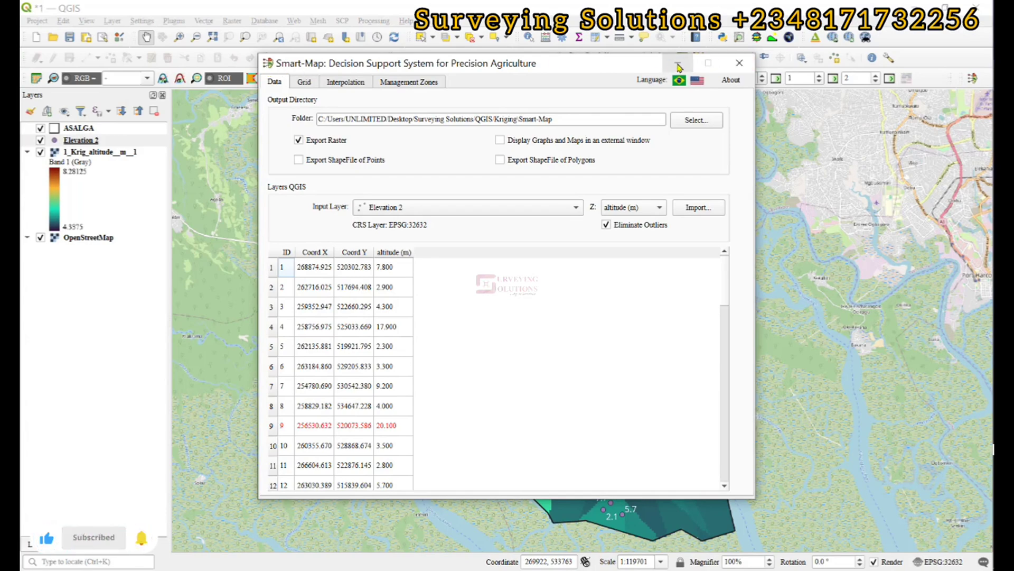